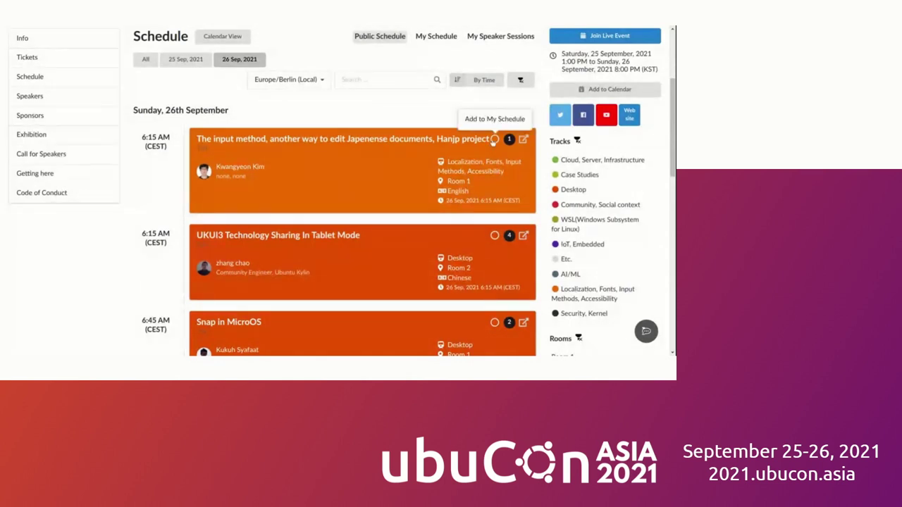
- Add the Hanjp project input method session and the Snap in MicroOS session to the personal schedule, and display that schedule
click(494, 139)
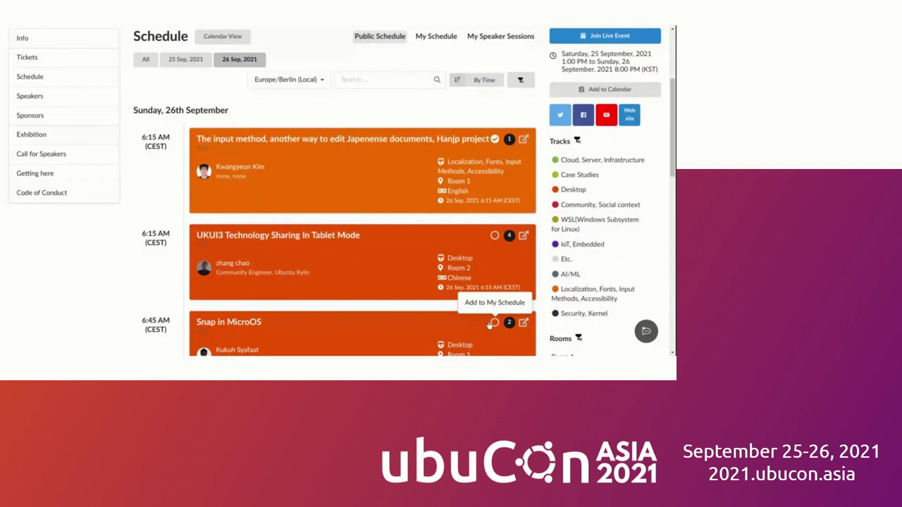
click(494, 322)
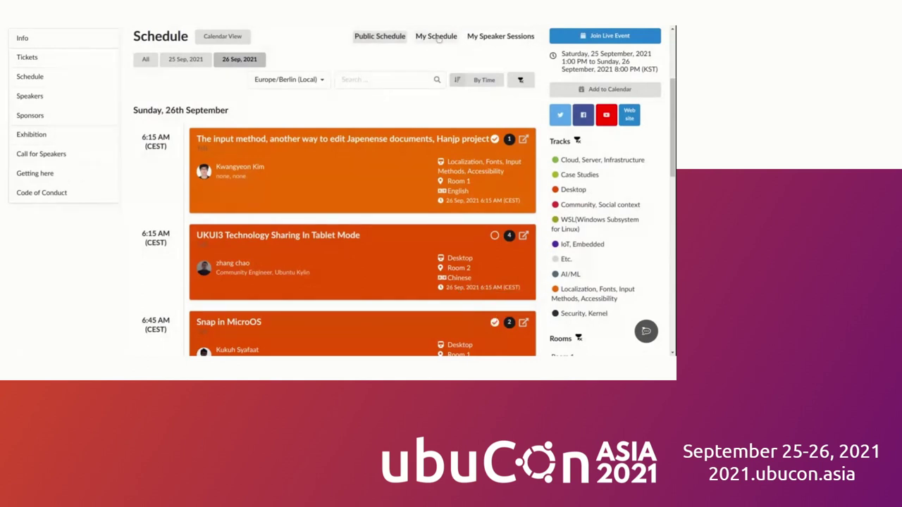
click(437, 37)
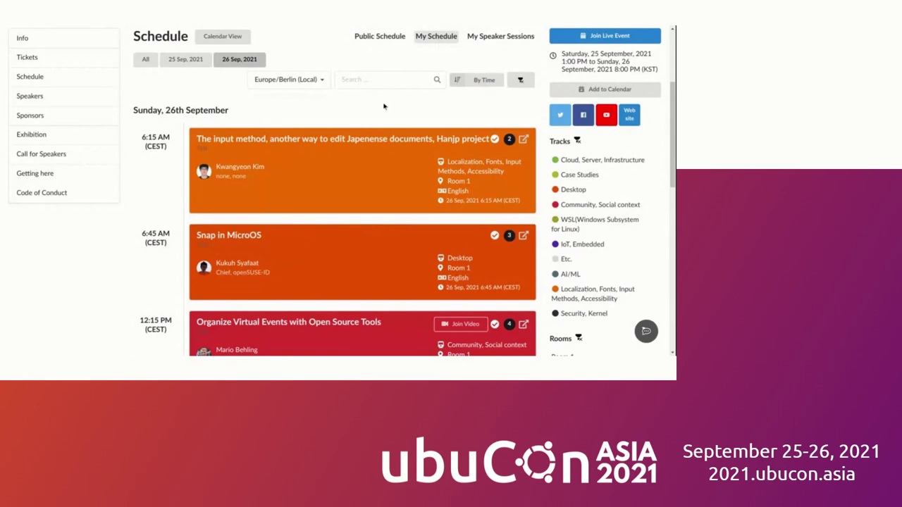
scroll(106, 269, down, 3)
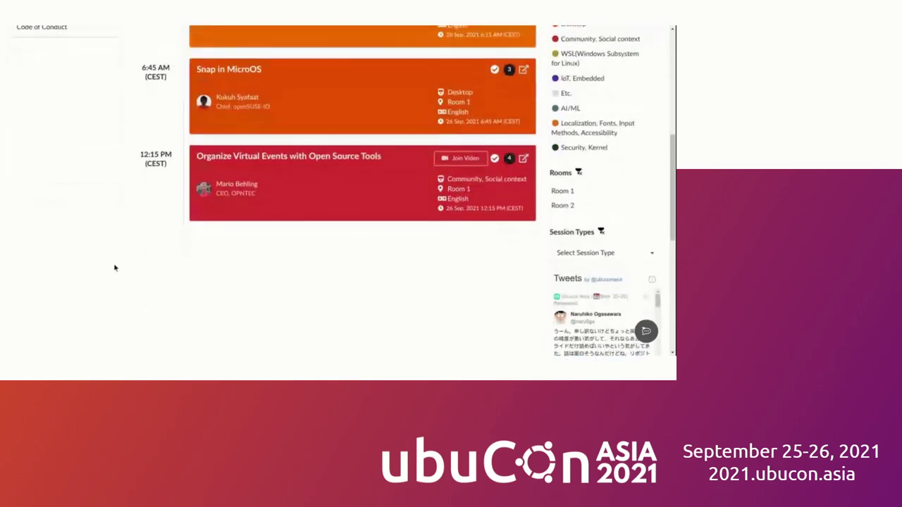
scroll(115, 267, up, 3)
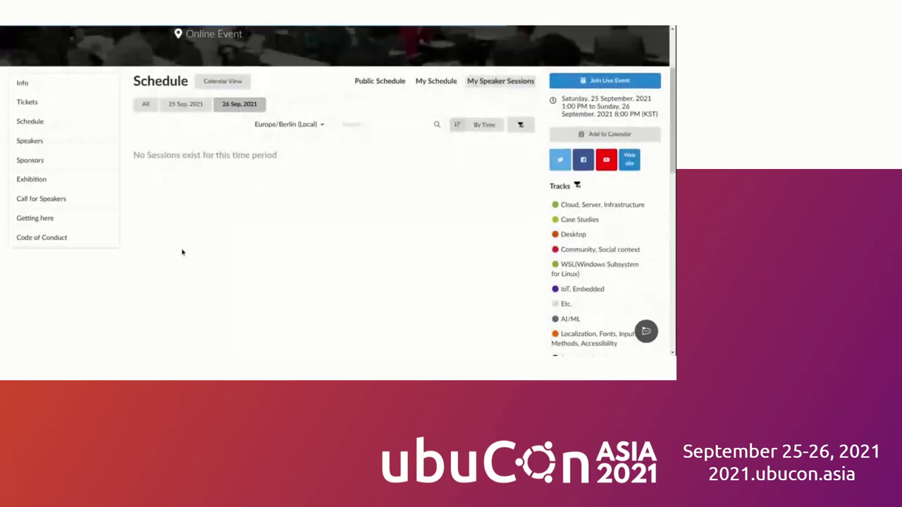
- Check the own speaker sessions across all dates and return to the personal schedule
click(146, 106)
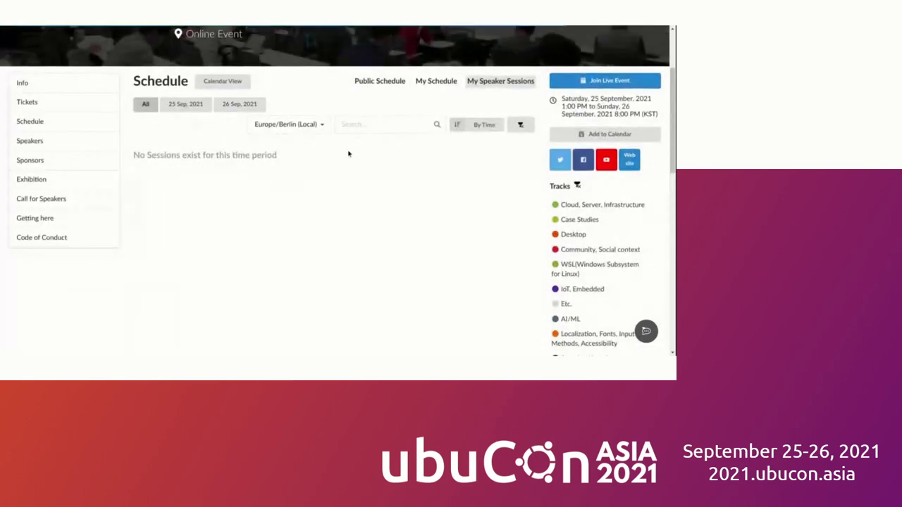
click(468, 88)
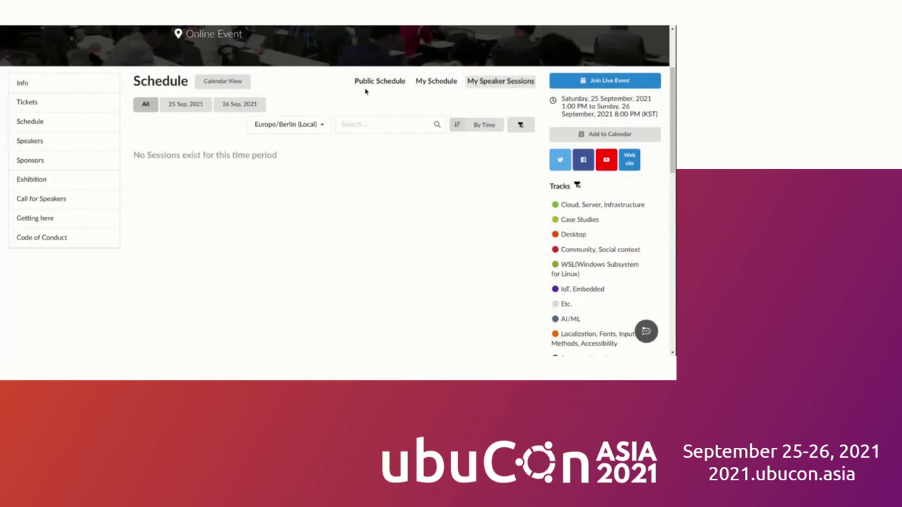
click(319, 124)
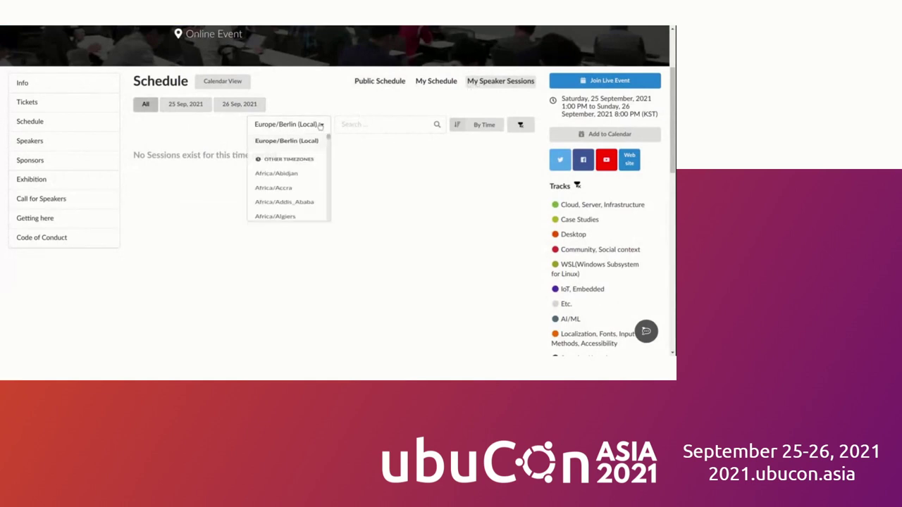
click(428, 85)
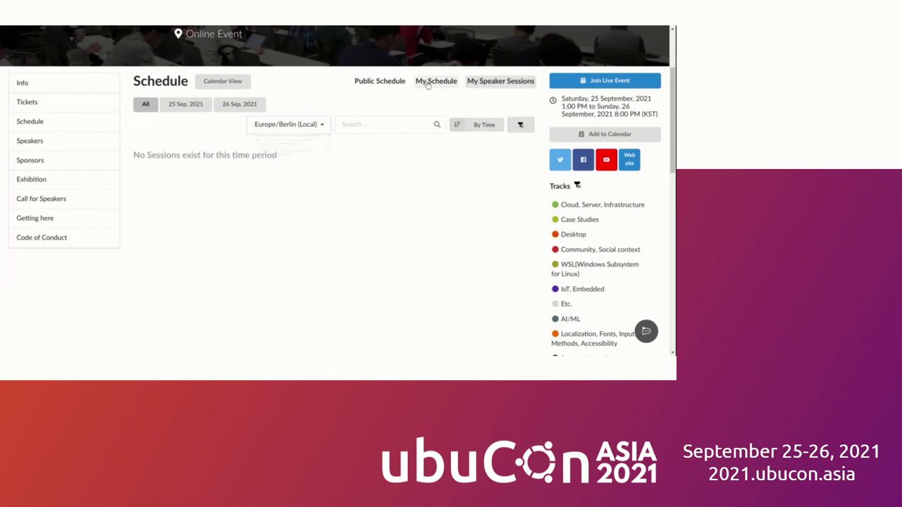
click(428, 83)
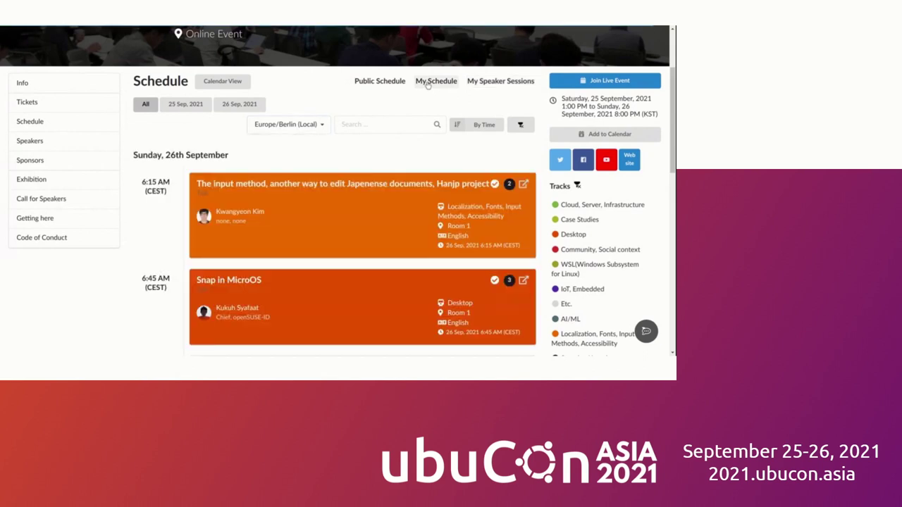
- Clear all schedule filters and look through the personal schedule again
click(520, 125)
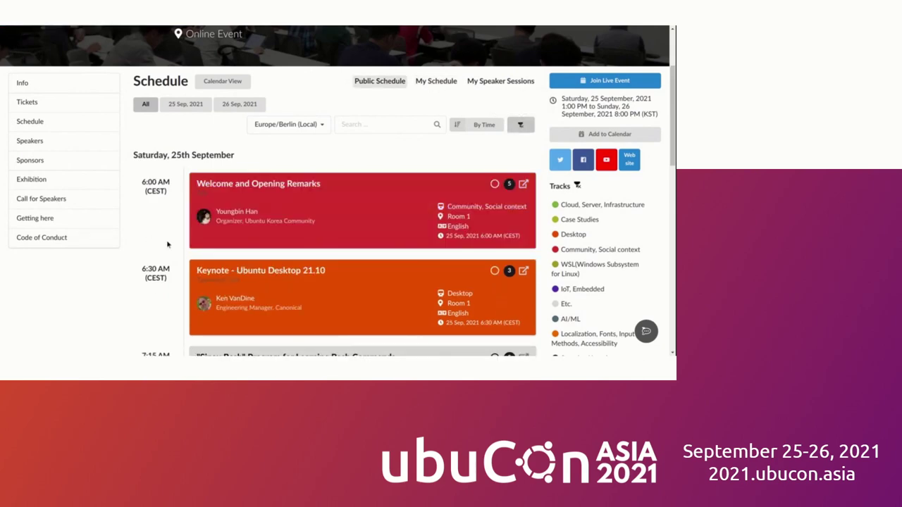
click(436, 81)
scroll(138, 300, down, 3)
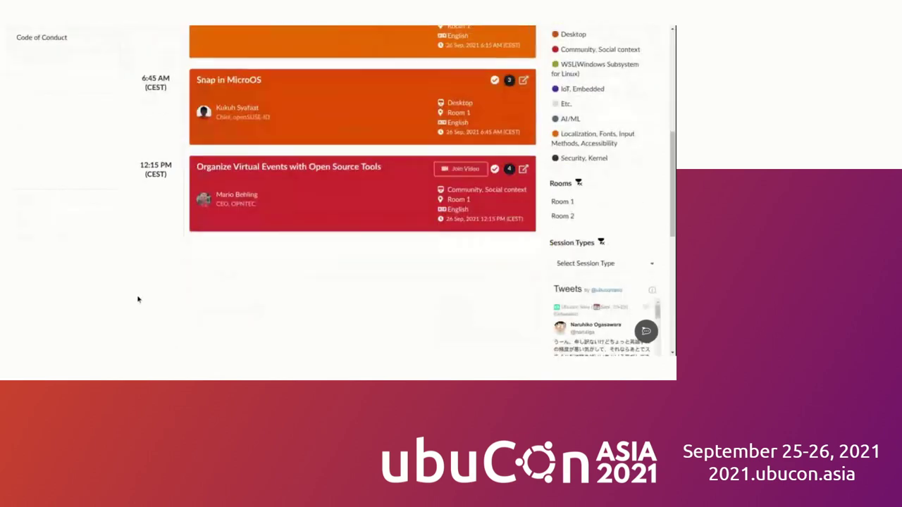
- Search the personal schedule for "micro"
scroll(138, 300, up, 1)
scroll(184, 269, up, 1)
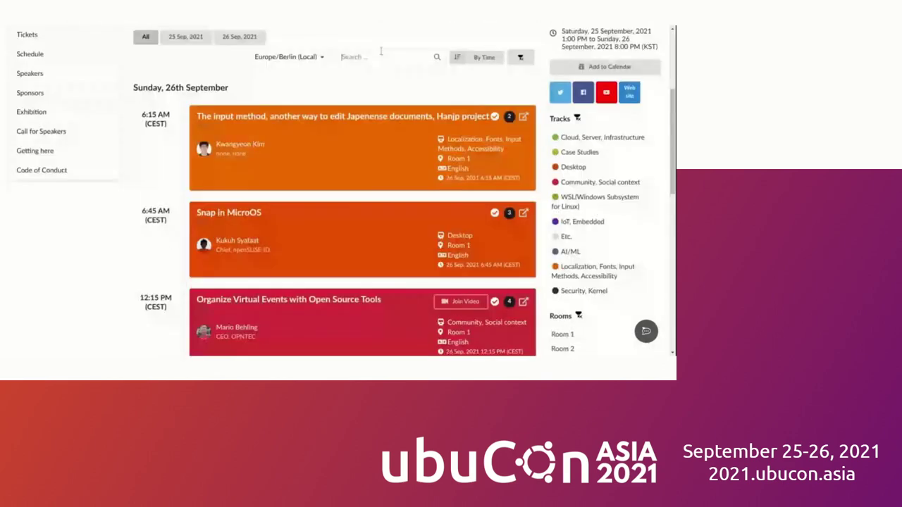
text(ml)
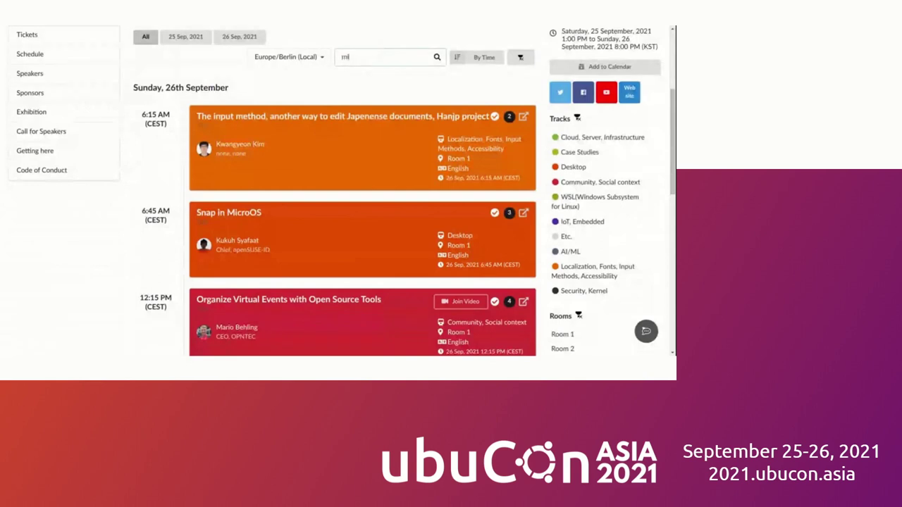
text(cros)
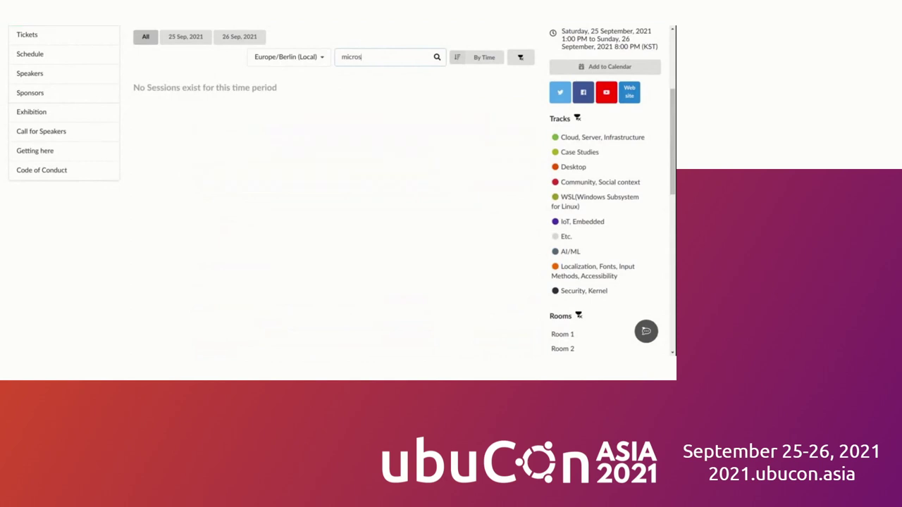
key(BackSpace)
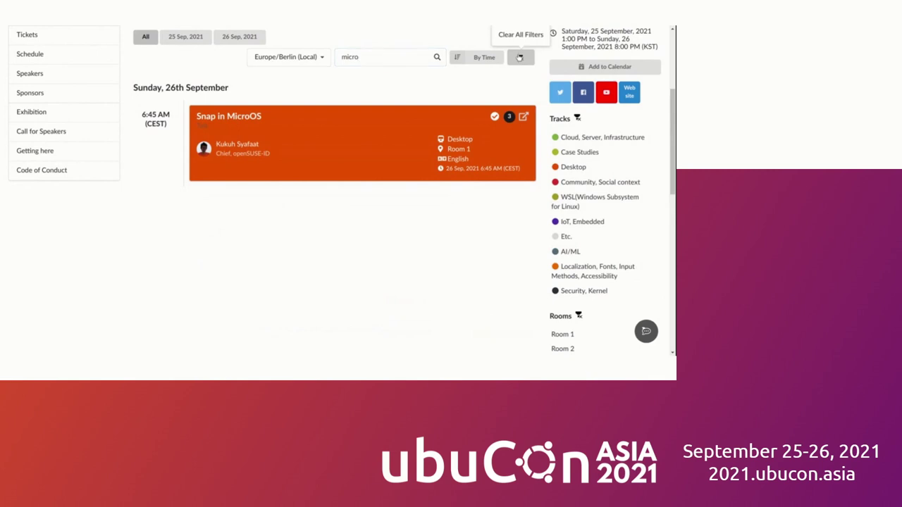
- Clear all filters and examine the track, room and session type filters of the public schedule
scroll(579, 209, down, 2)
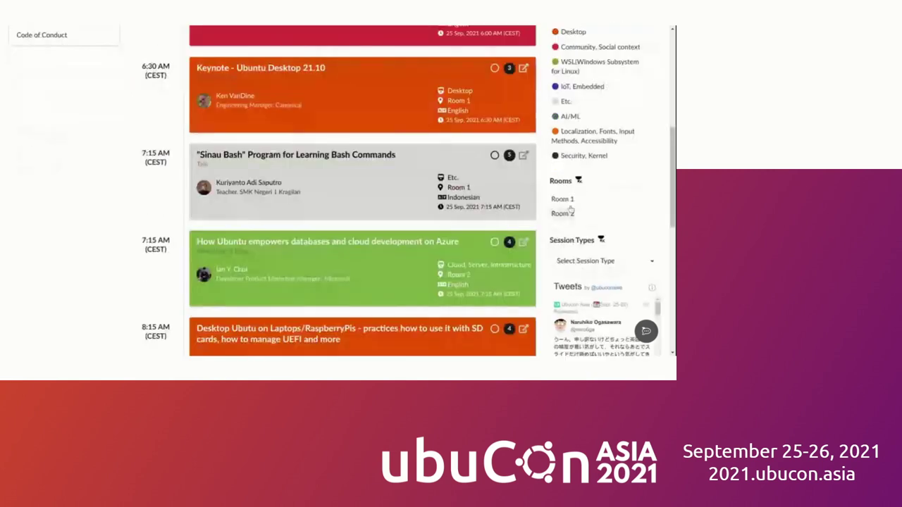
scroll(579, 208, down, 1)
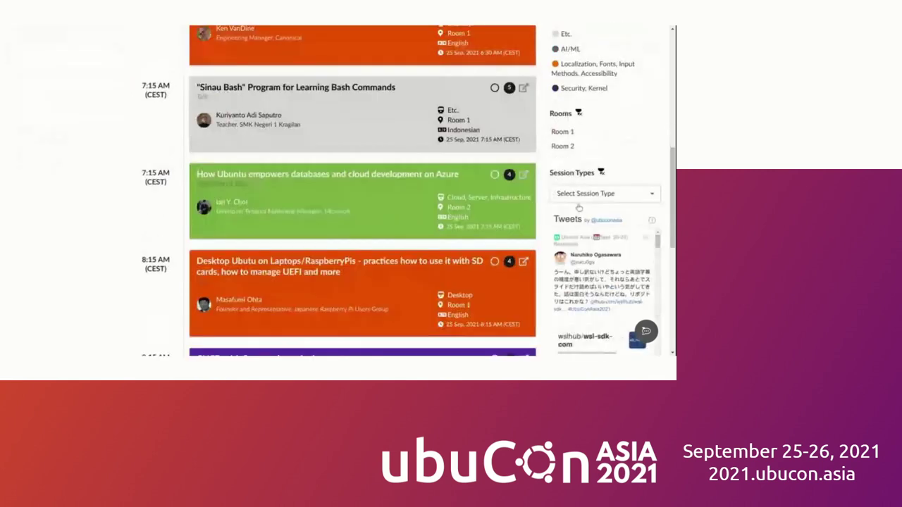
scroll(563, 199, up, 3)
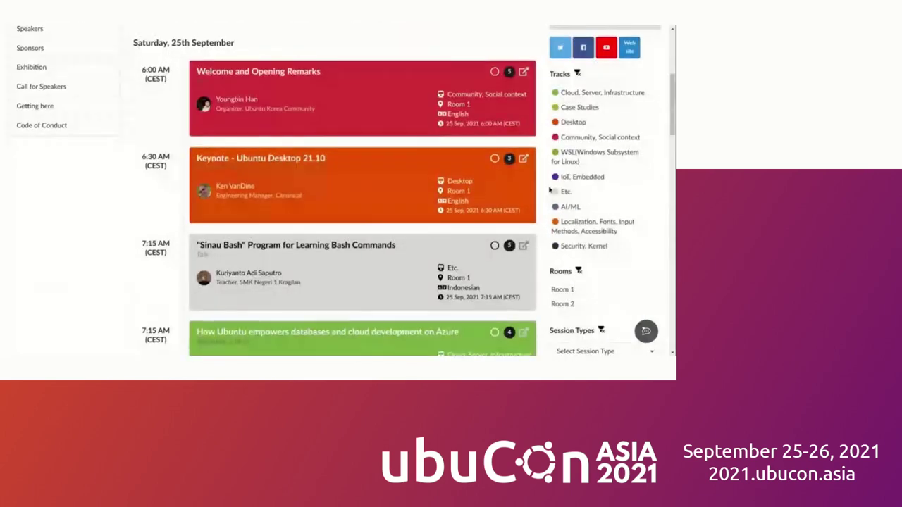
scroll(550, 189, up, 3)
scroll(549, 189, up, 1)
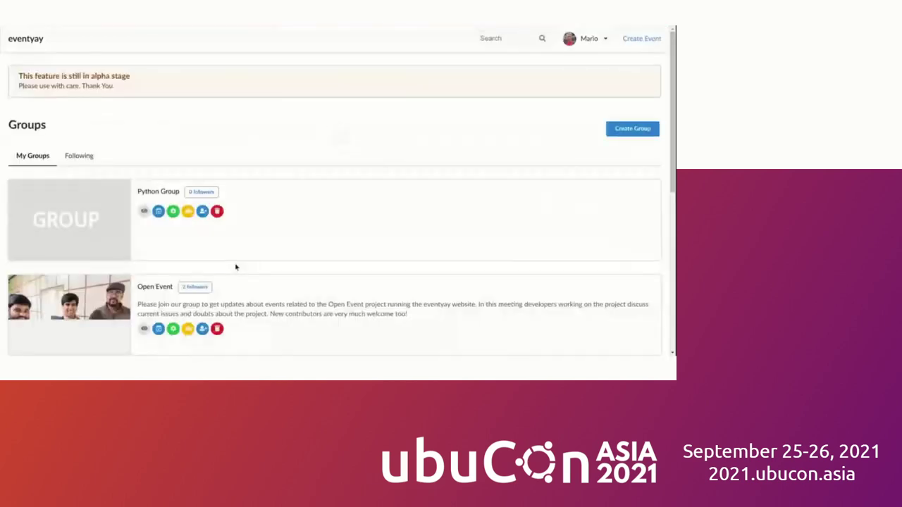
- Examine the list of own groups on the Groups page, including the alpha-stage notice
scroll(236, 266, down, 1)
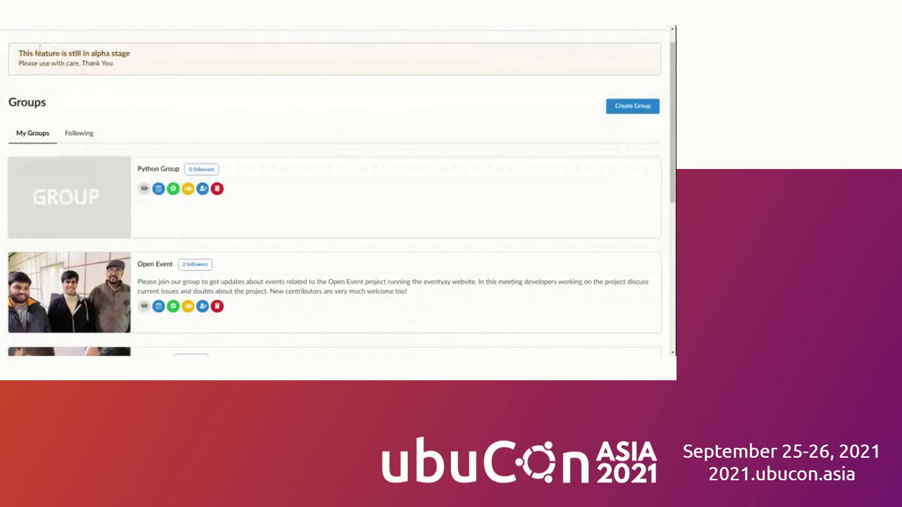
drag(40, 46, 211, 54)
click(196, 108)
scroll(198, 107, down, 2)
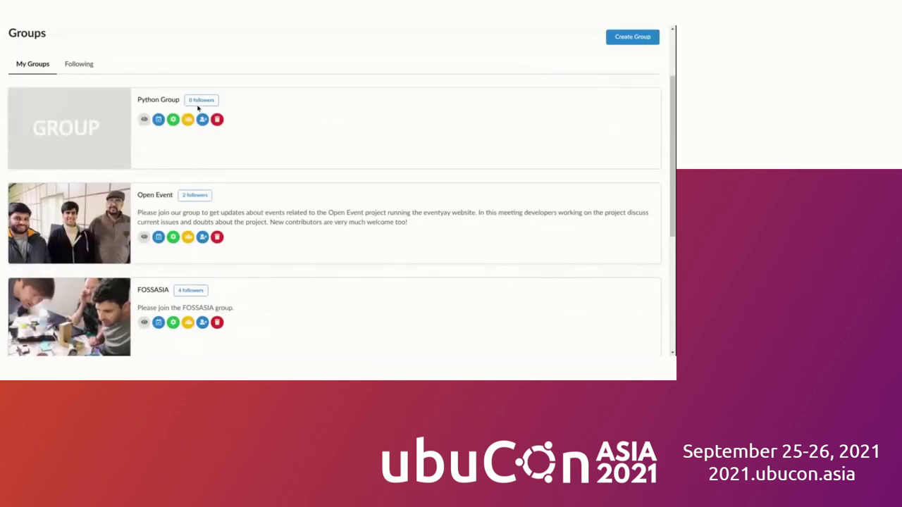
scroll(198, 107, down, 2)
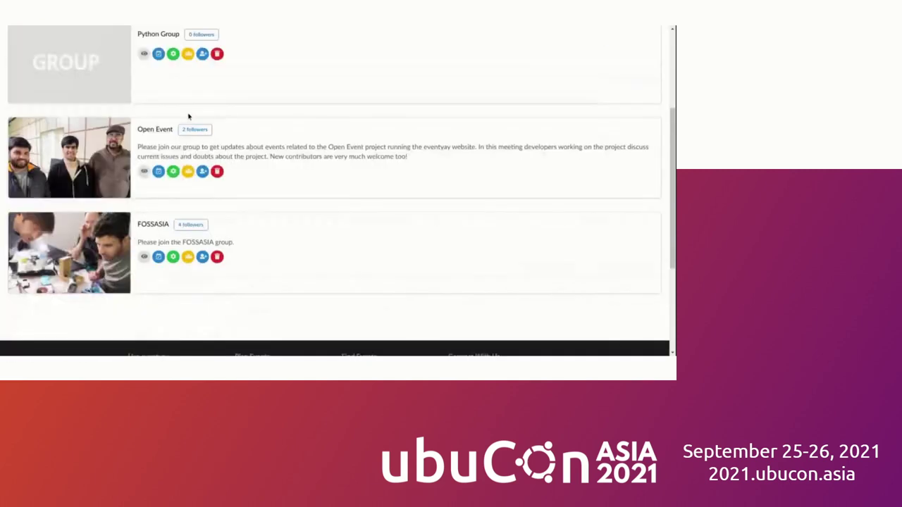
- Open the FOSSASIA group's page and look through its past events and follower section
click(105, 248)
scroll(75, 226, down, 2)
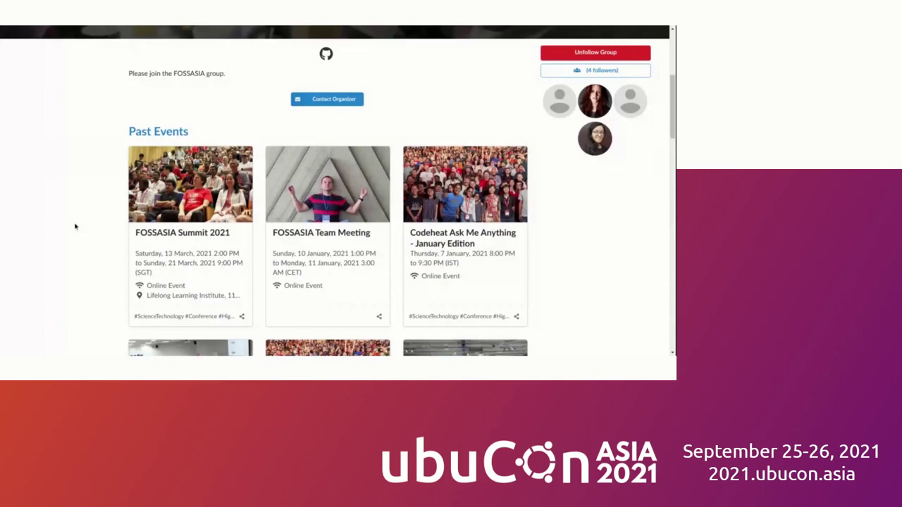
scroll(542, 183, down, 5)
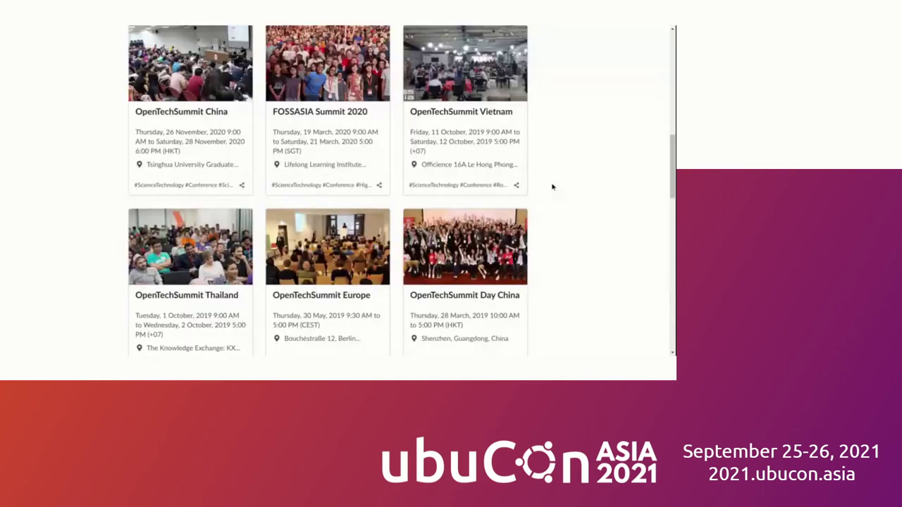
scroll(553, 187, up, 6)
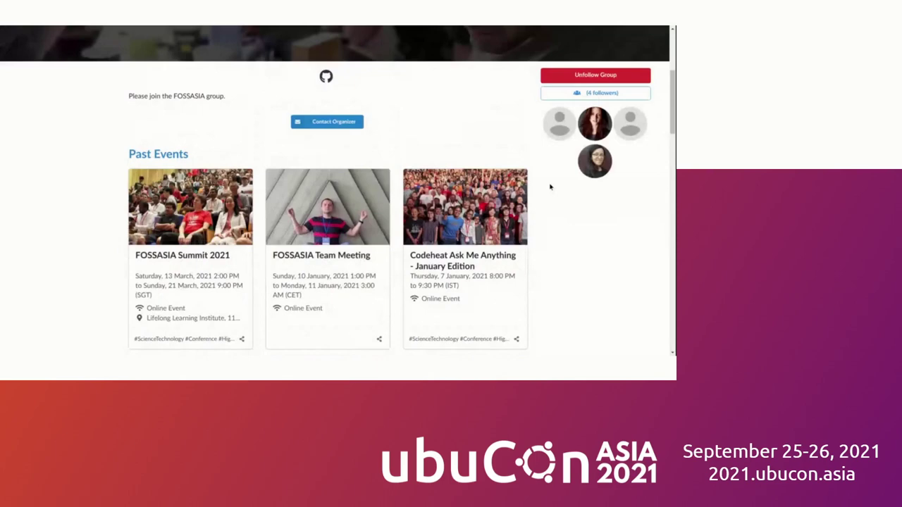
scroll(493, 189, up, 1)
scroll(482, 192, up, 1)
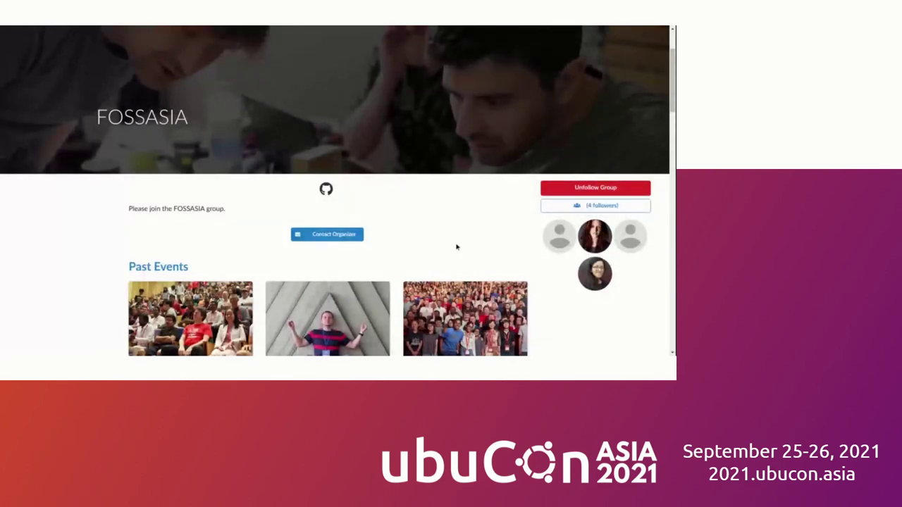
scroll(456, 247, up, 3)
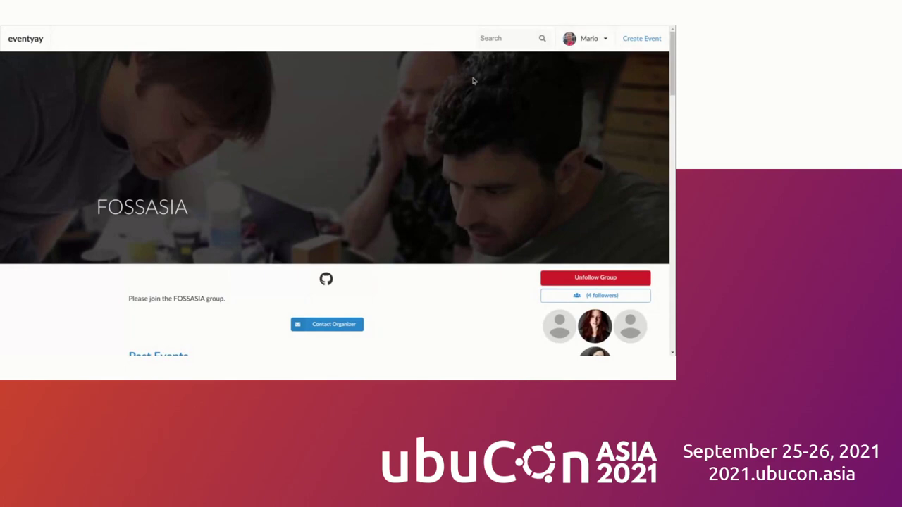
- Start creating a new event and name it "Test Event at Ubucon Asia"
click(644, 41)
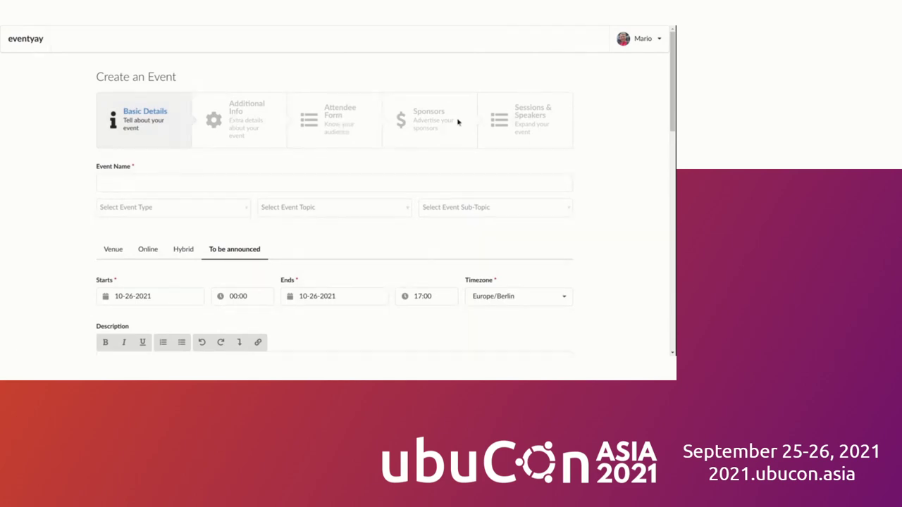
scroll(335, 205, down, 1)
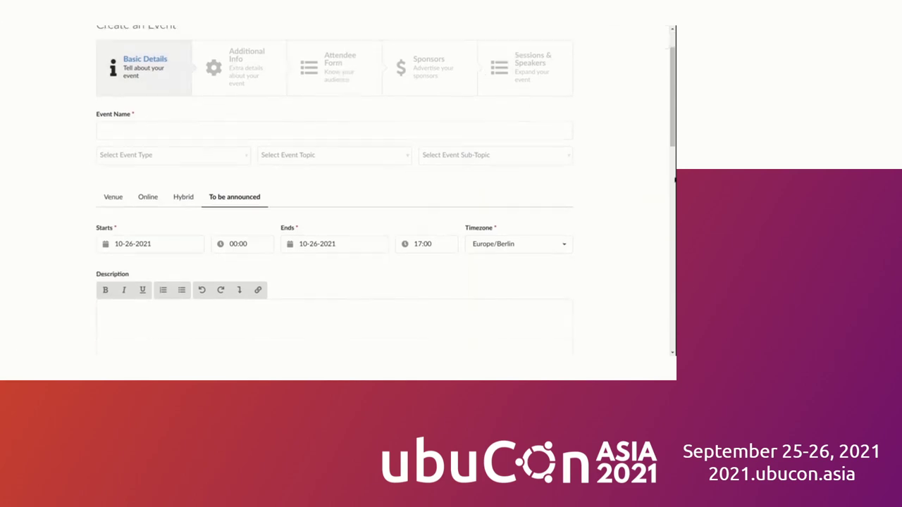
scroll(644, 170, down, 1)
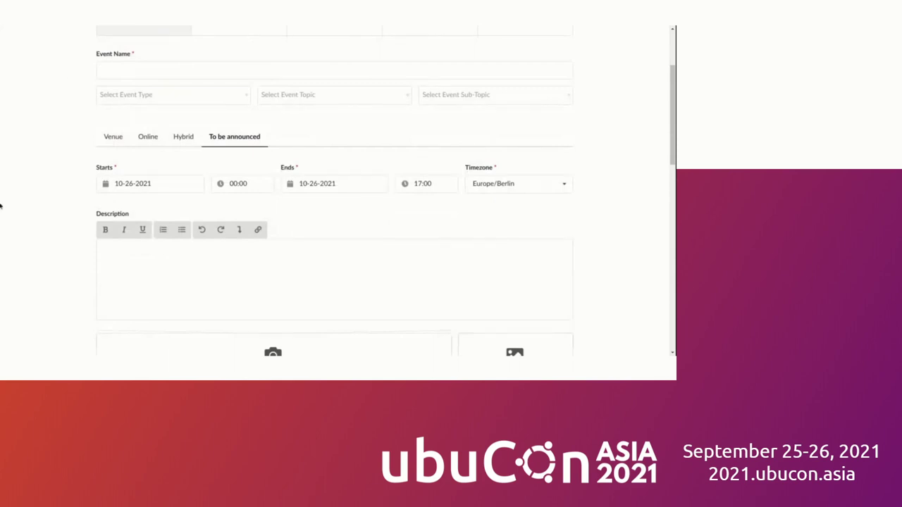
scroll(26, 191, up, 1)
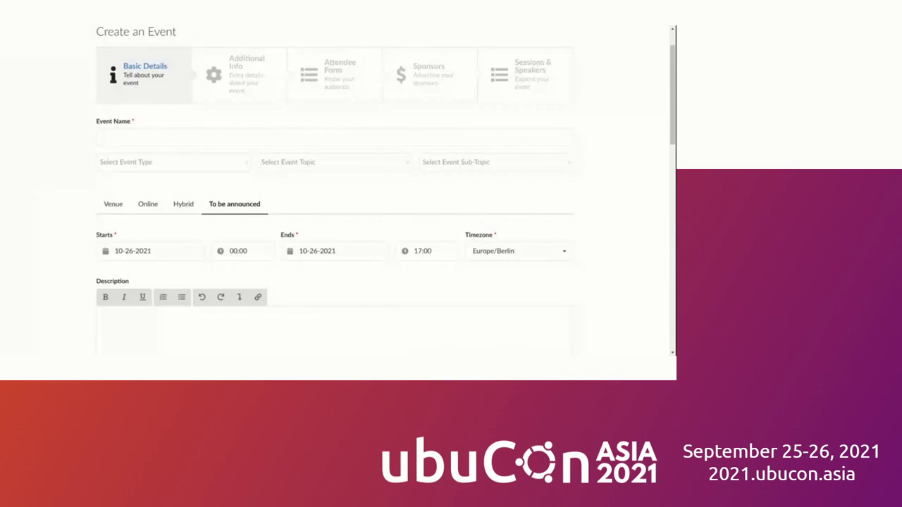
click(113, 134)
text(Test Ev)
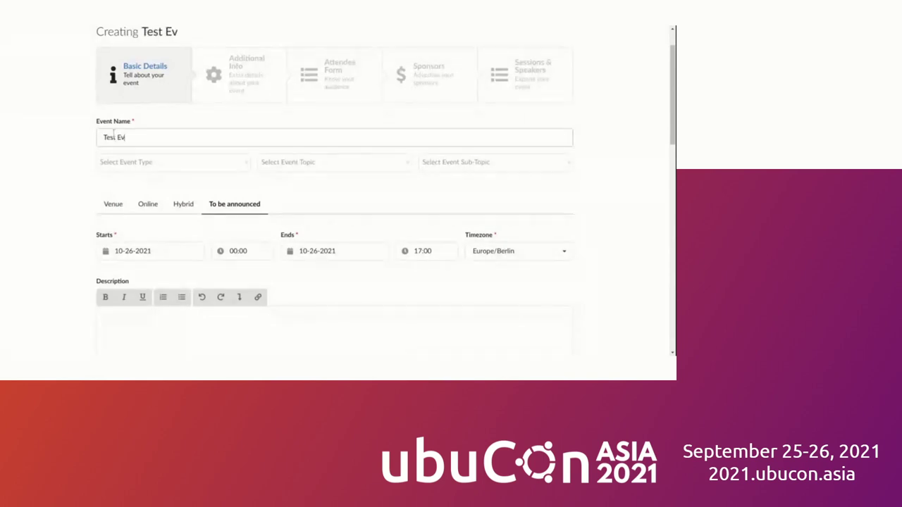
text(ent at Ub)
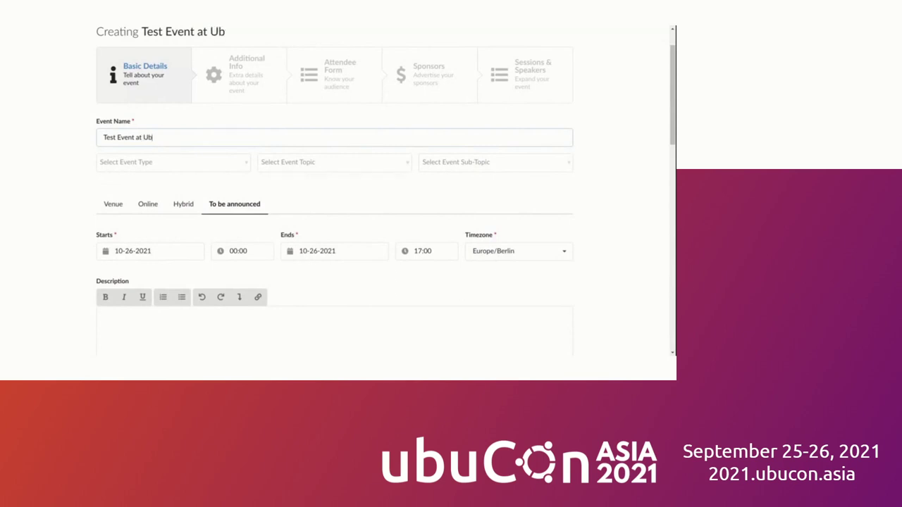
text(ucon Asia)
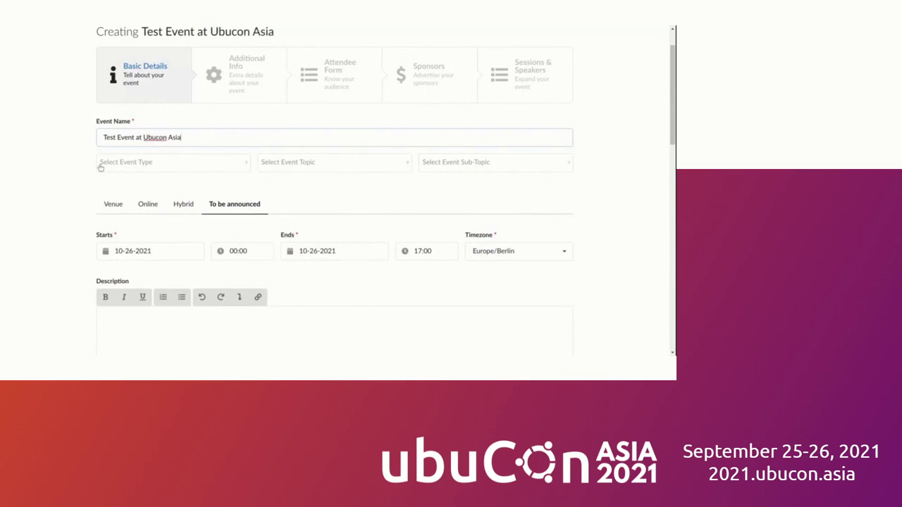
- Make the event an online event and set both its start and end dates to 10-20-2021
scroll(578, 155, down, 3)
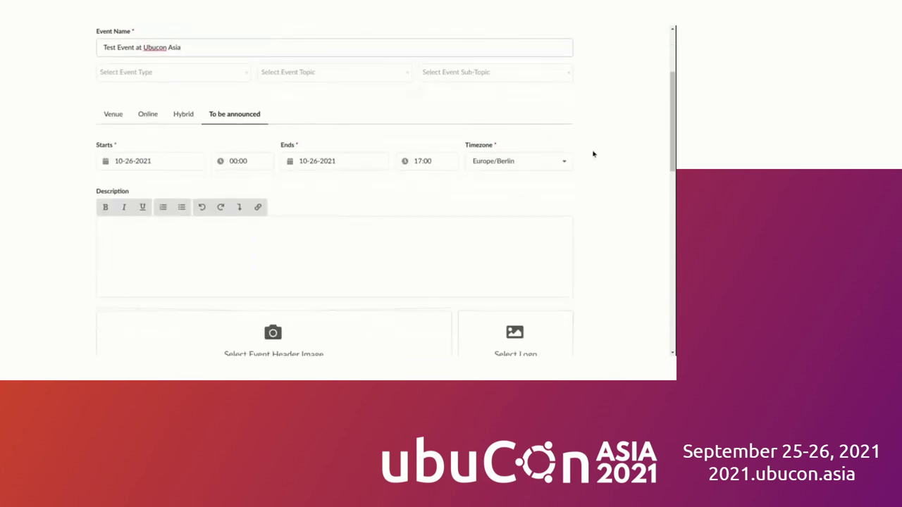
click(147, 115)
click(135, 175)
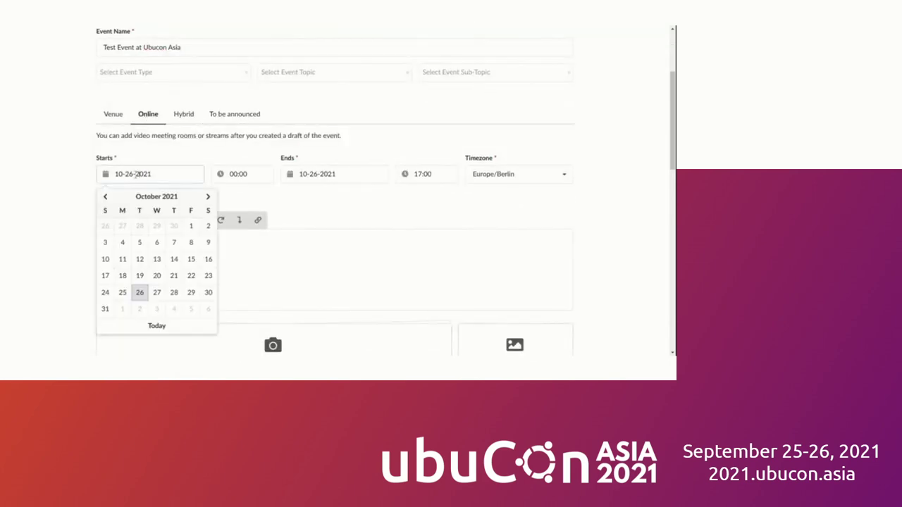
click(158, 276)
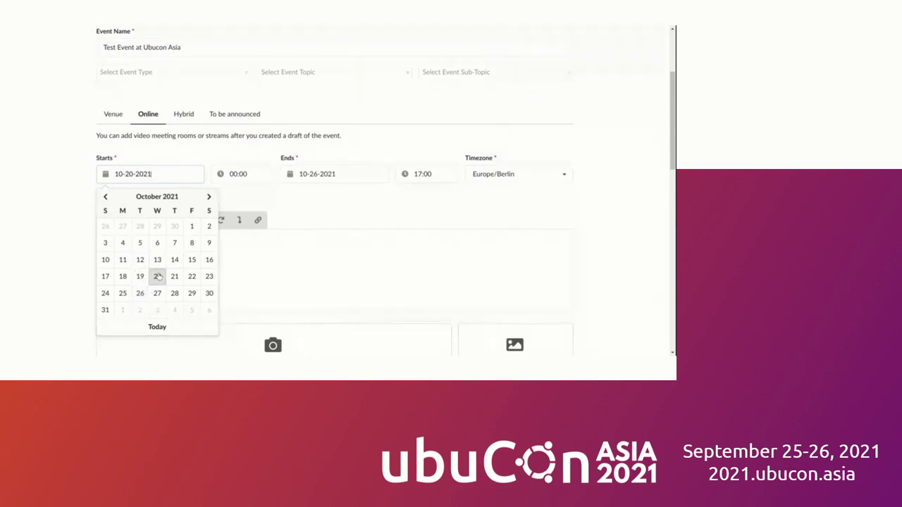
click(326, 174)
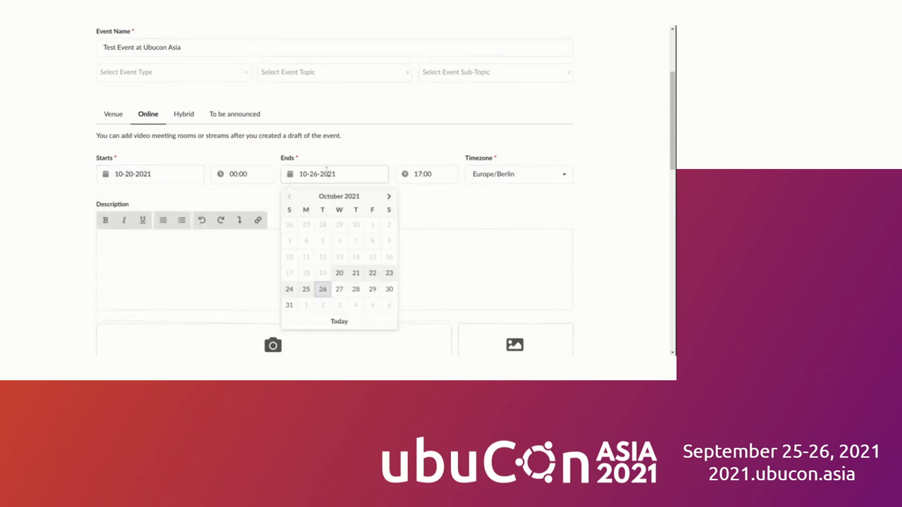
click(338, 274)
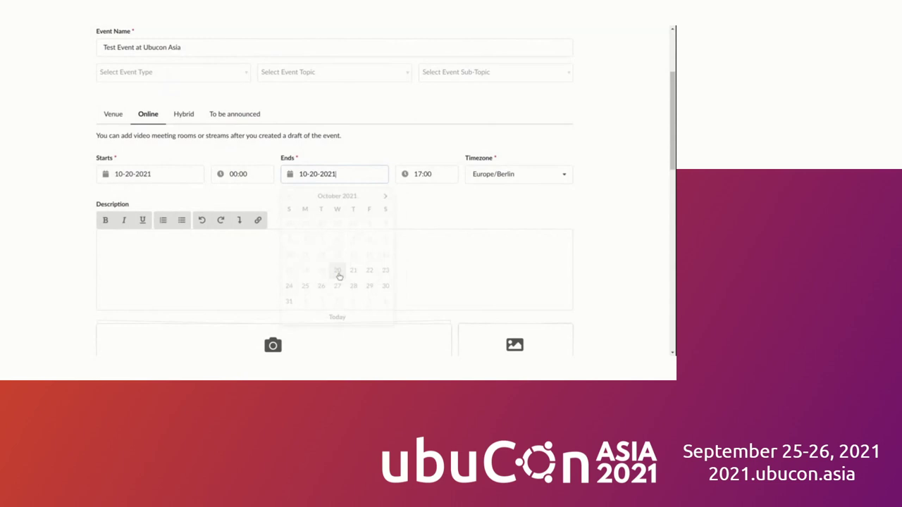
click(215, 173)
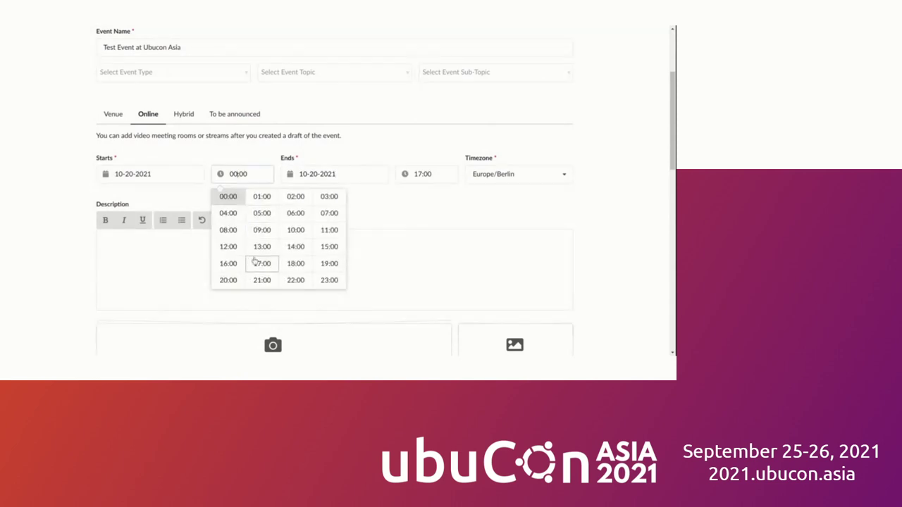
click(629, 144)
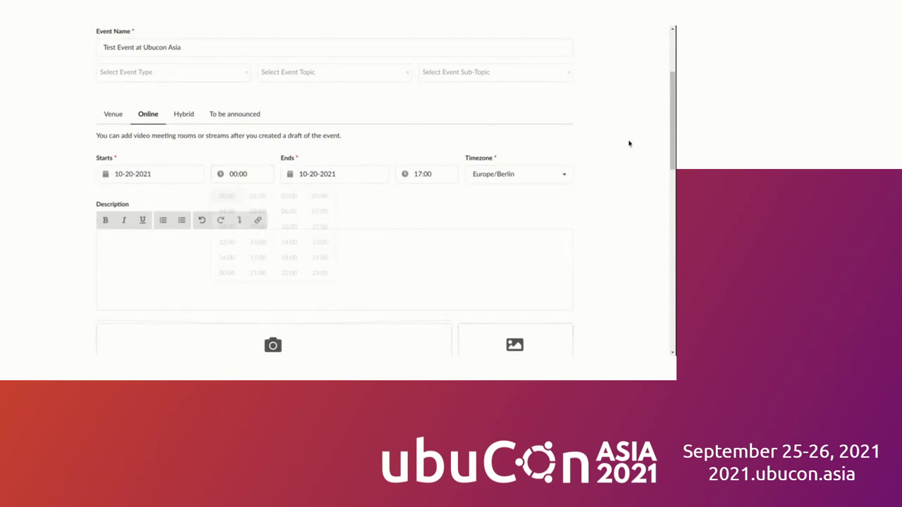
- Set the event's timezone to Asia/Seoul
click(542, 172)
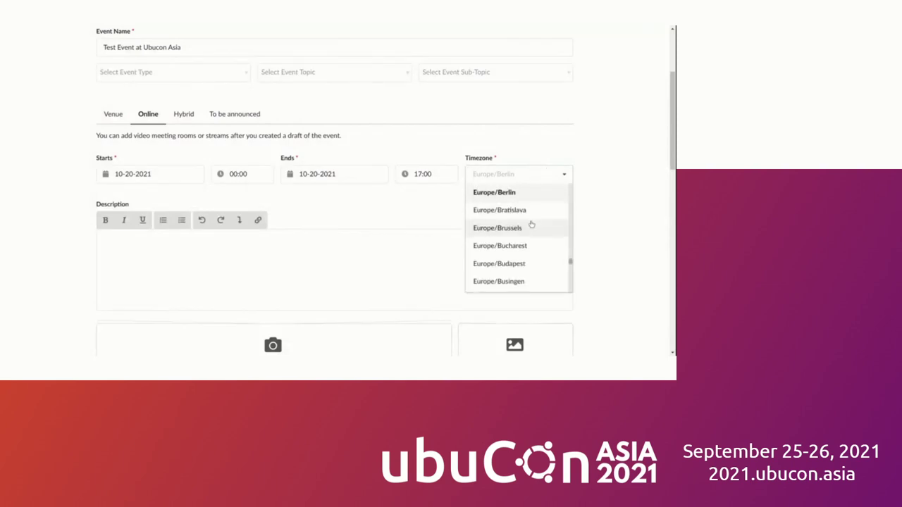
scroll(531, 224, down, 1)
scroll(532, 224, down, 2)
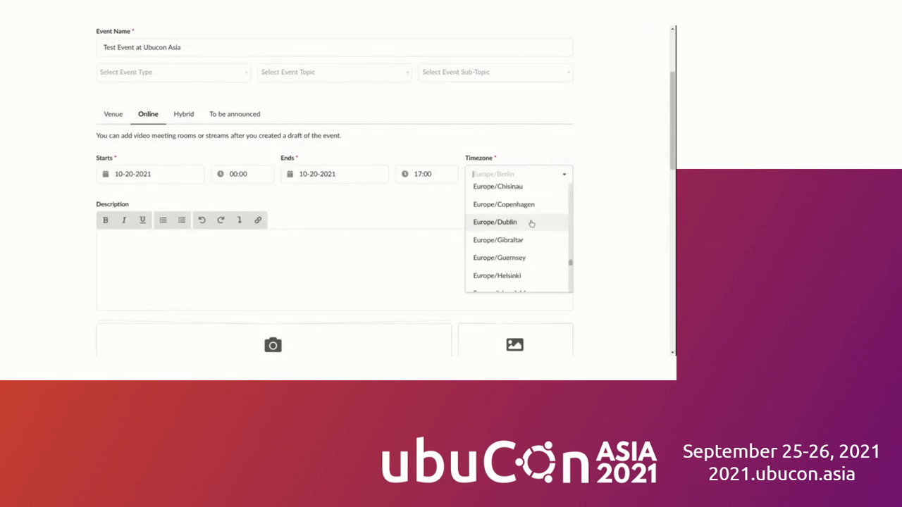
text(kore)
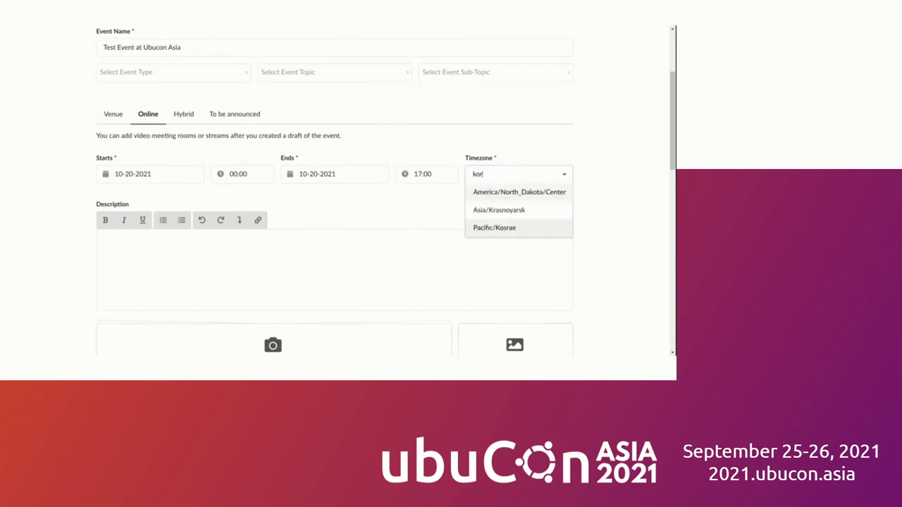
key(BackSpace)
key(BackSpace)
key(BackSpace)
key(BackSpace)
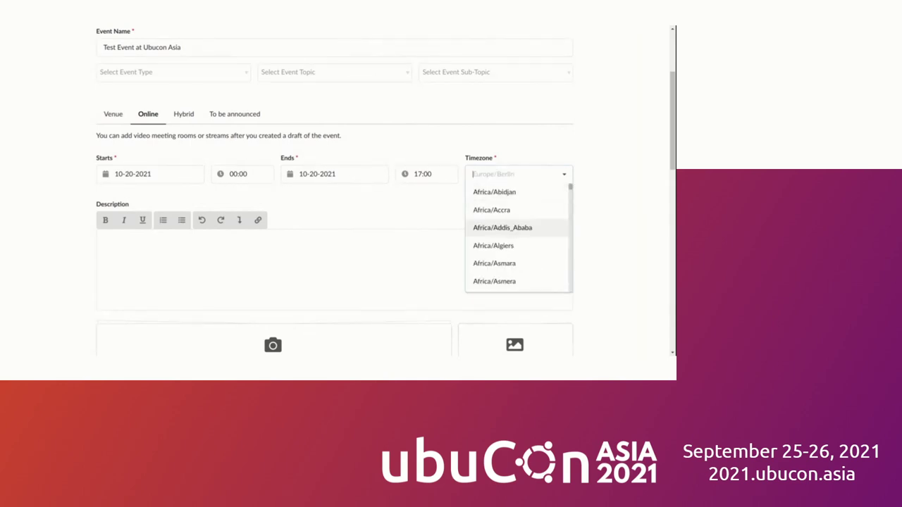
text(seoul)
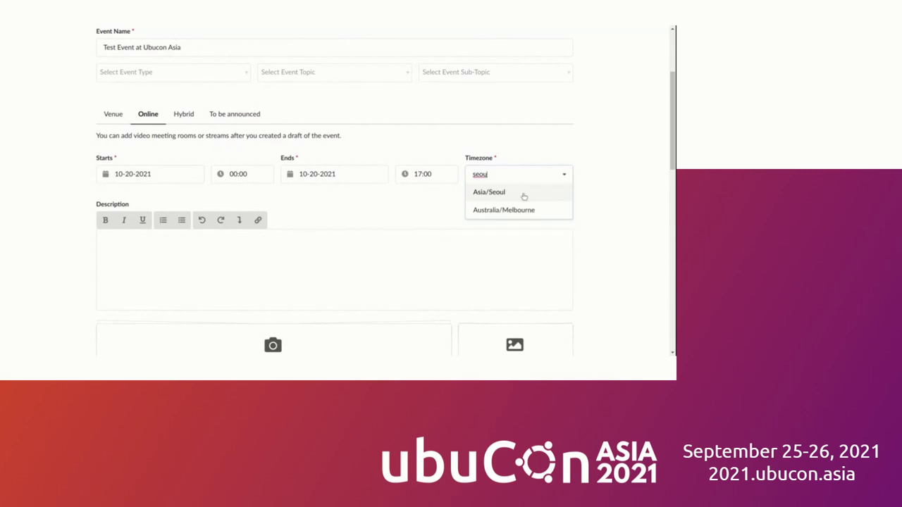
click(525, 194)
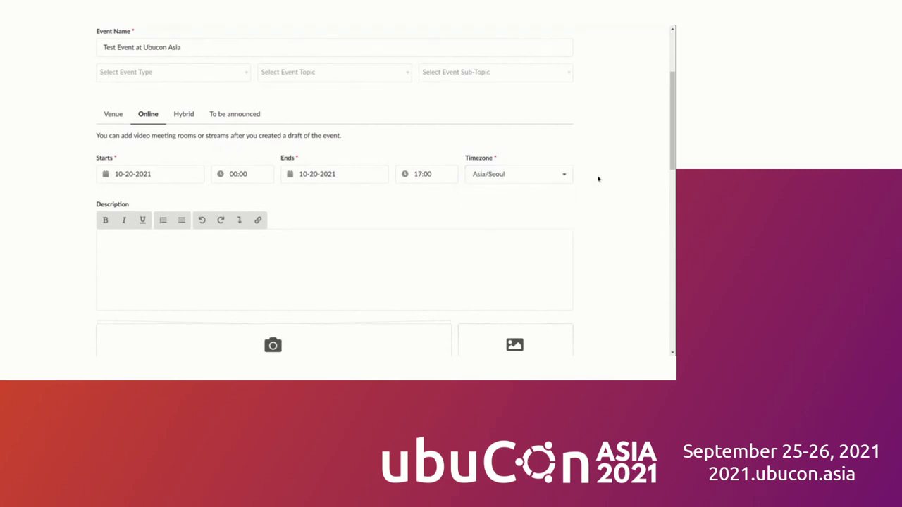
- Set the event's start time to 15:00
click(224, 171)
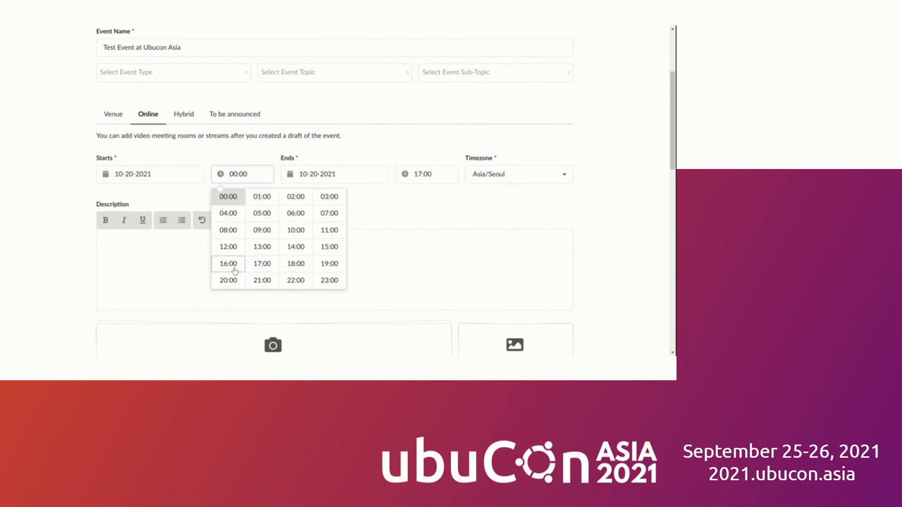
click(363, 204)
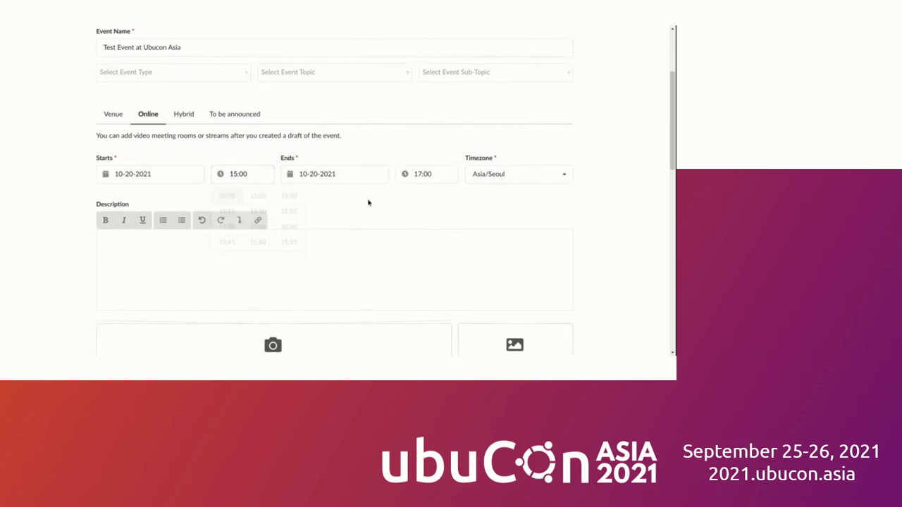
click(424, 174)
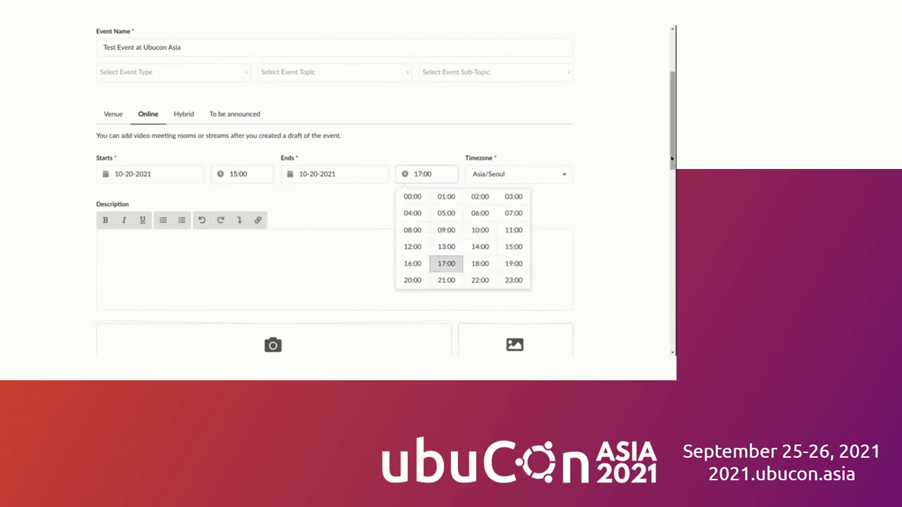
click(630, 169)
- Enter the event description "This is the most important event of the year in Seoul about Open Source."
click(184, 265)
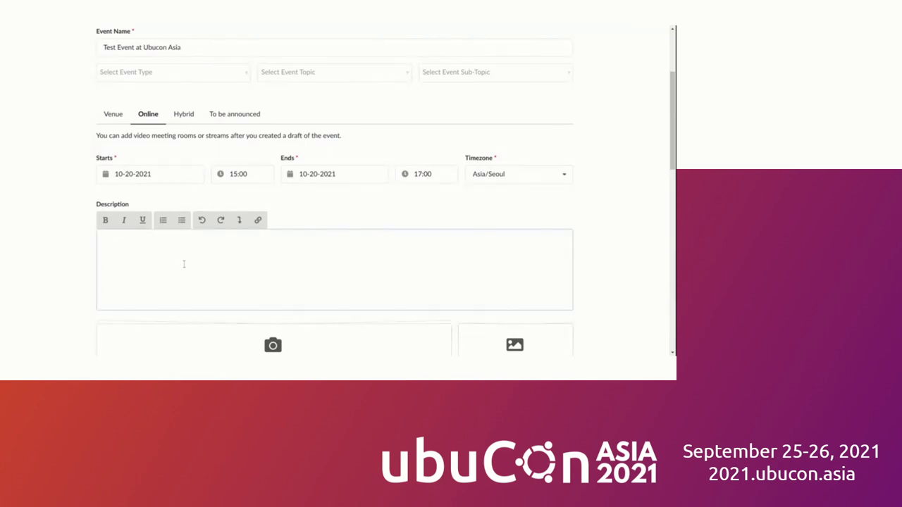
text(This is the most important event of )
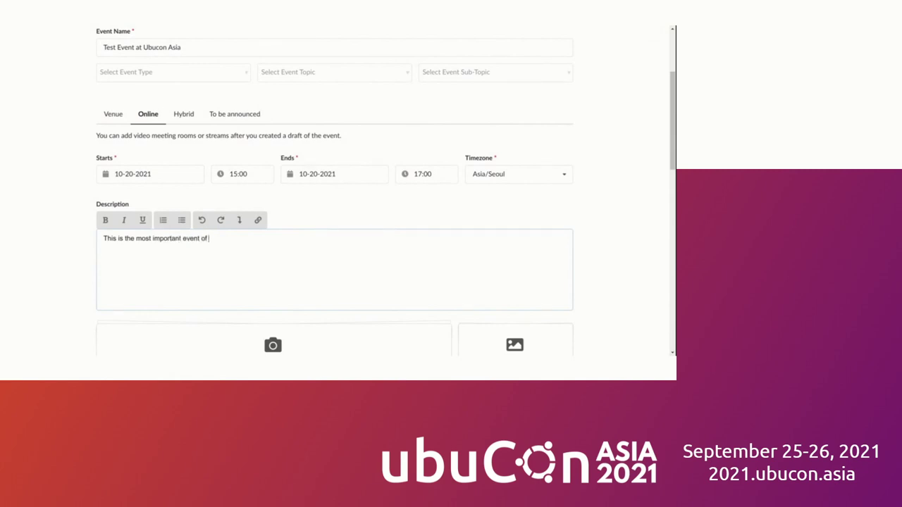
text(the year in Seoul about Open Source.)
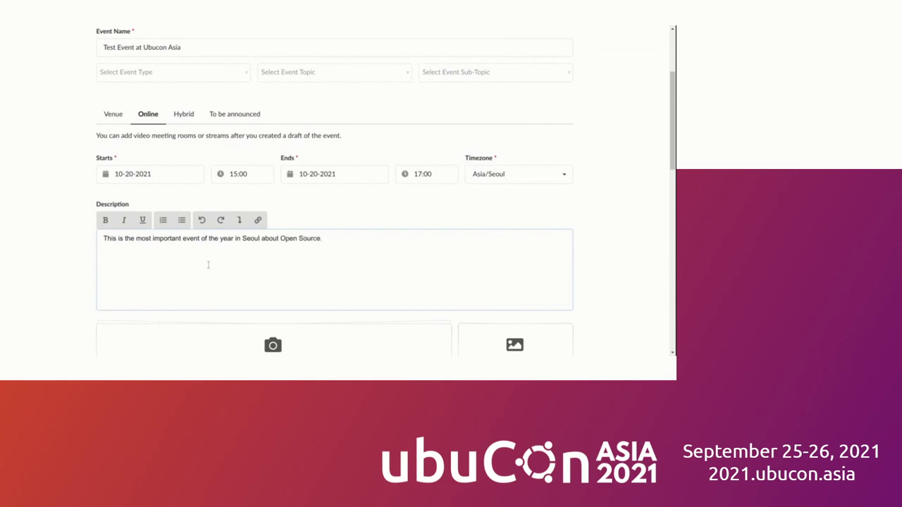
- Add the group photo as the event header image, accepting the crop
scroll(212, 257, down, 3)
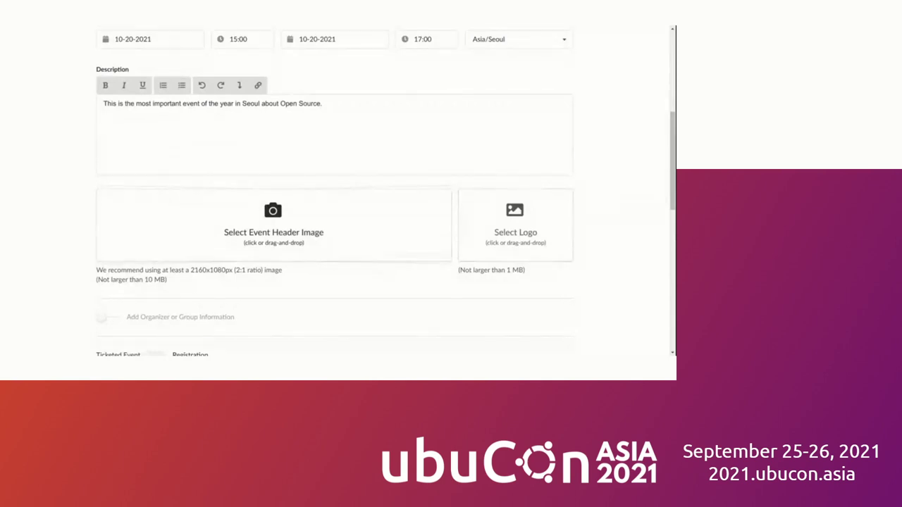
drag(300, 240, 277, 244)
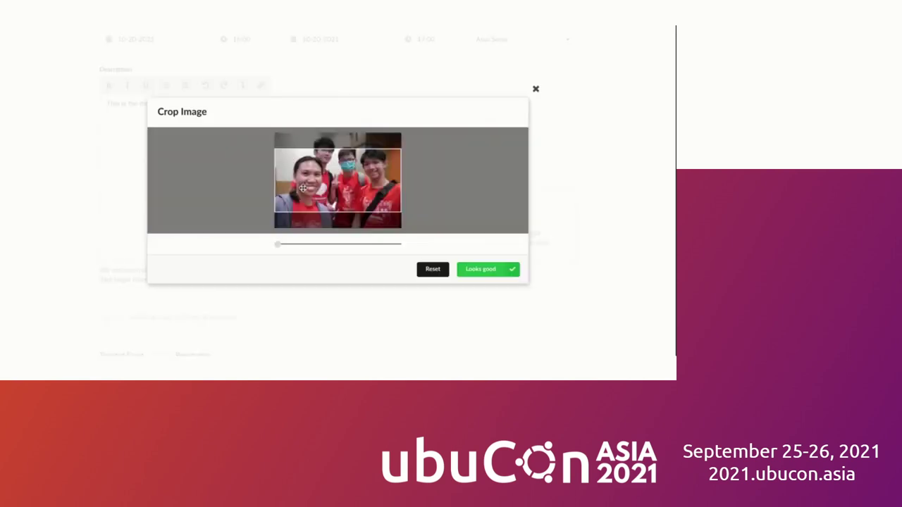
click(483, 272)
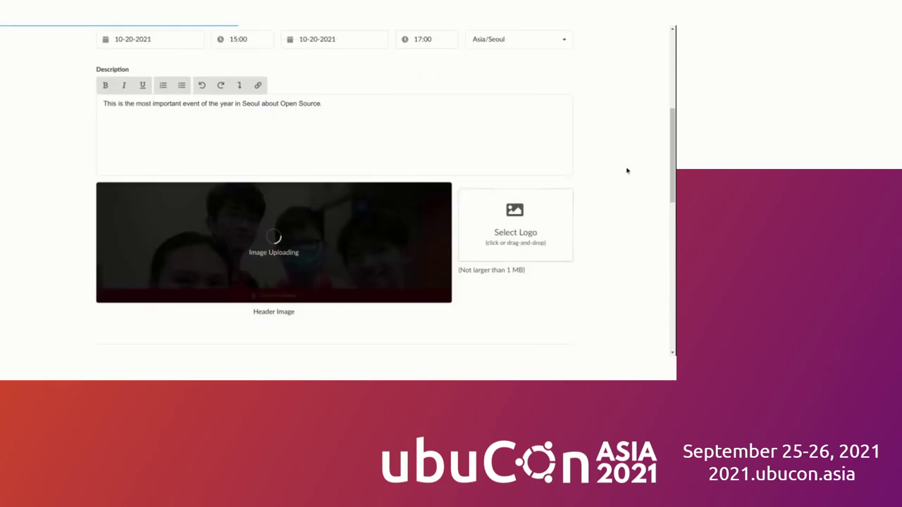
- Add a free ticket to the event and name it "Community Ticket"
scroll(628, 171, down, 3)
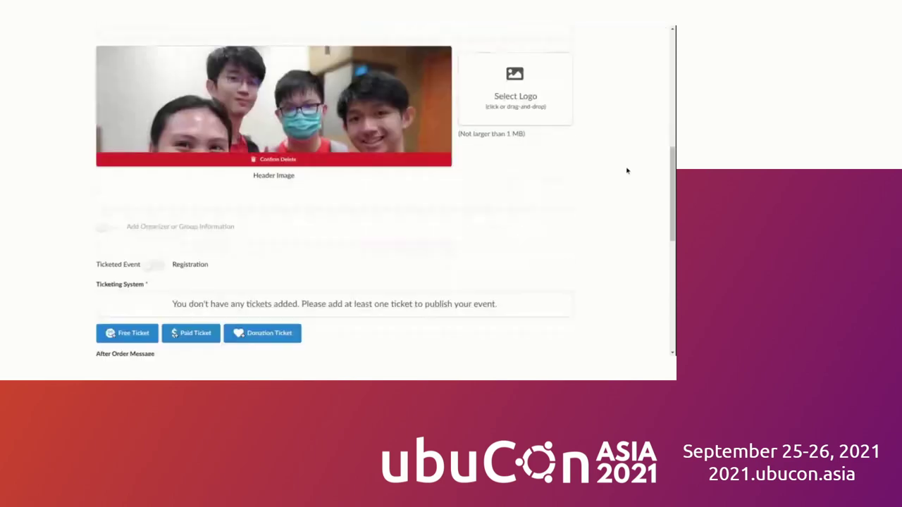
scroll(628, 171, down, 3)
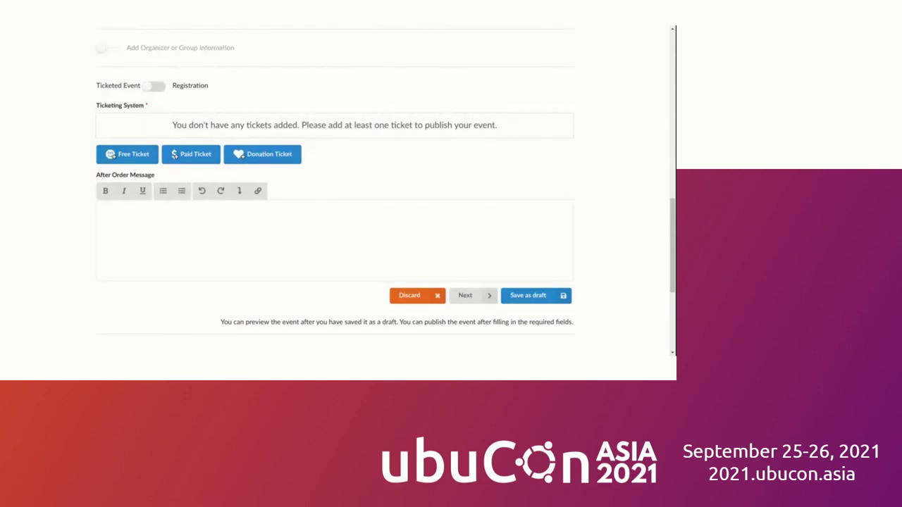
click(136, 156)
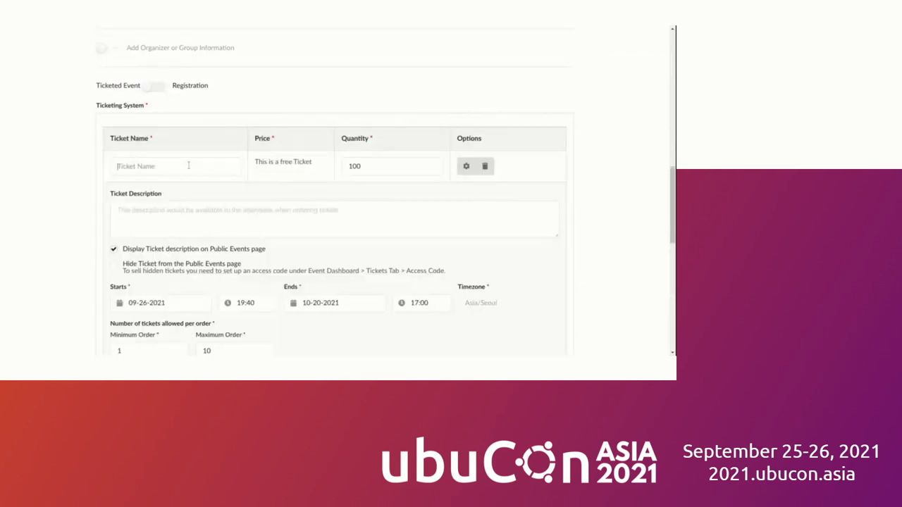
click(189, 165)
text(Commu)
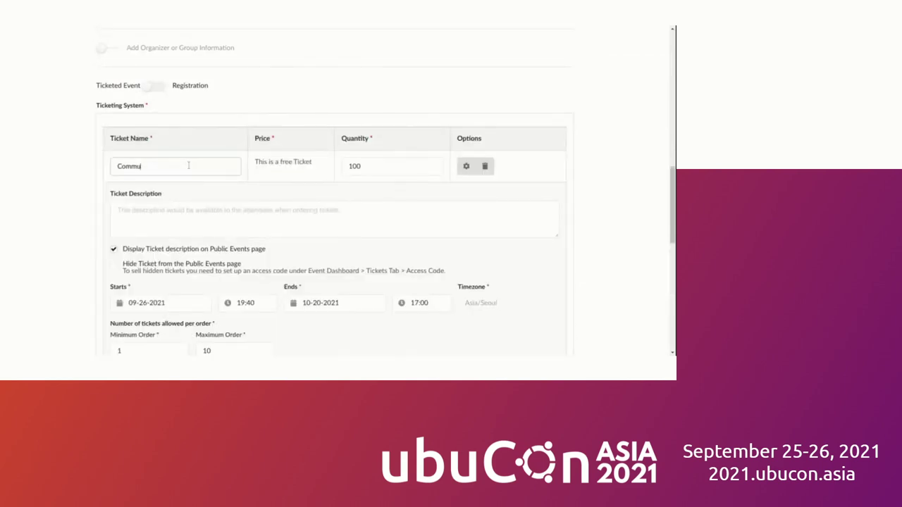
text(nity Ticket)
- Describe the ticket as "This is the perfect ticket for community members. Everyone should get it." and set its maximum order to 1
scroll(33, 124, down, 2)
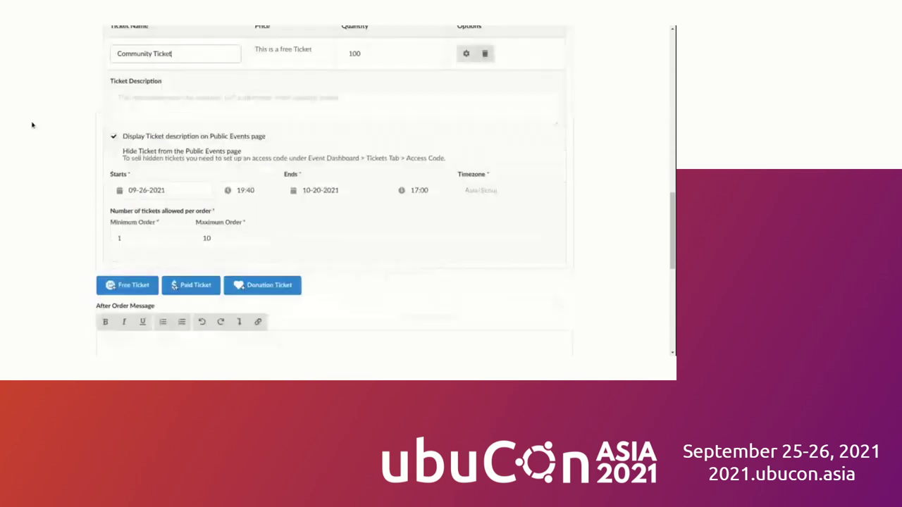
click(133, 99)
text(T)
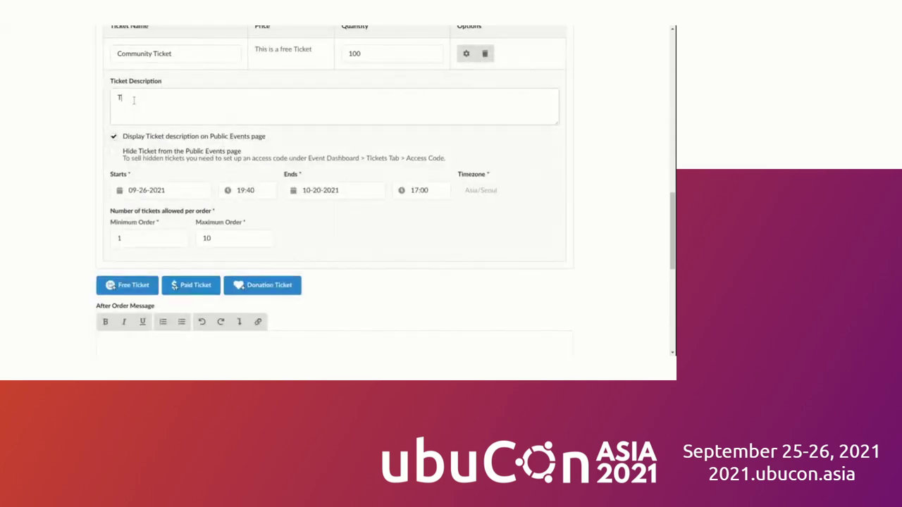
text(his is the perfect ticket for community)
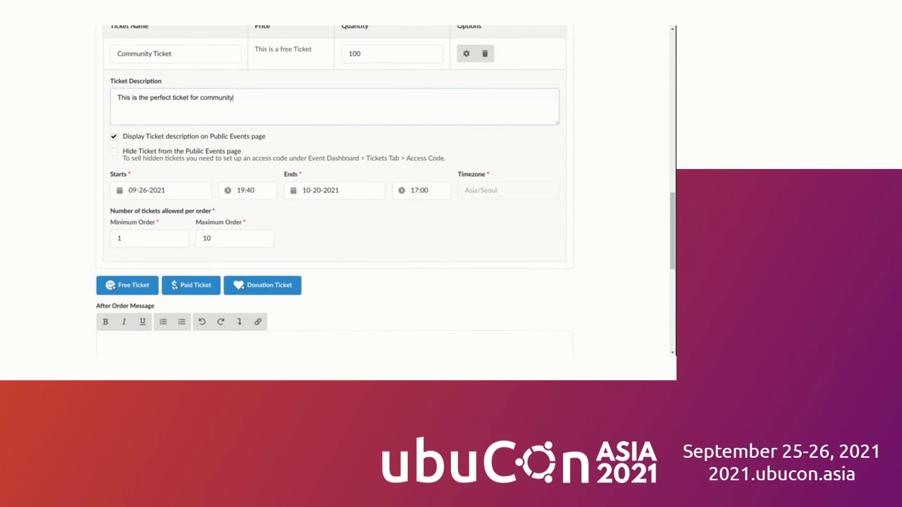
text( members. Everyone should get it.)
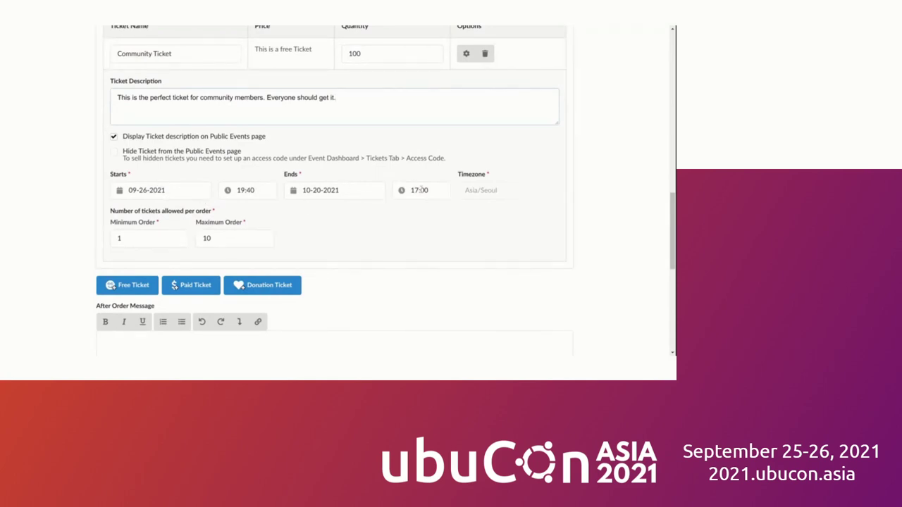
click(206, 238)
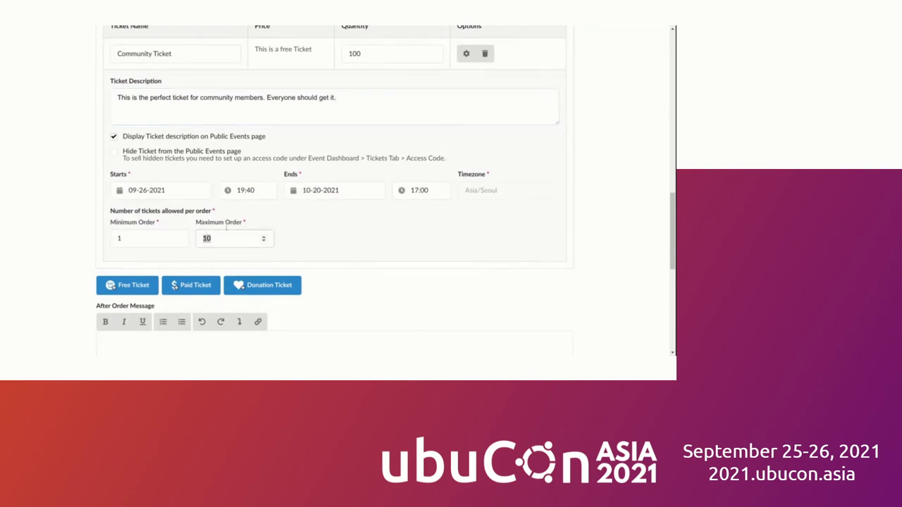
key(BackSpace)
- Enter the after order message "This is the message that attendees get in their ticket email."
scroll(618, 248, down, 2)
scroll(618, 248, down, 3)
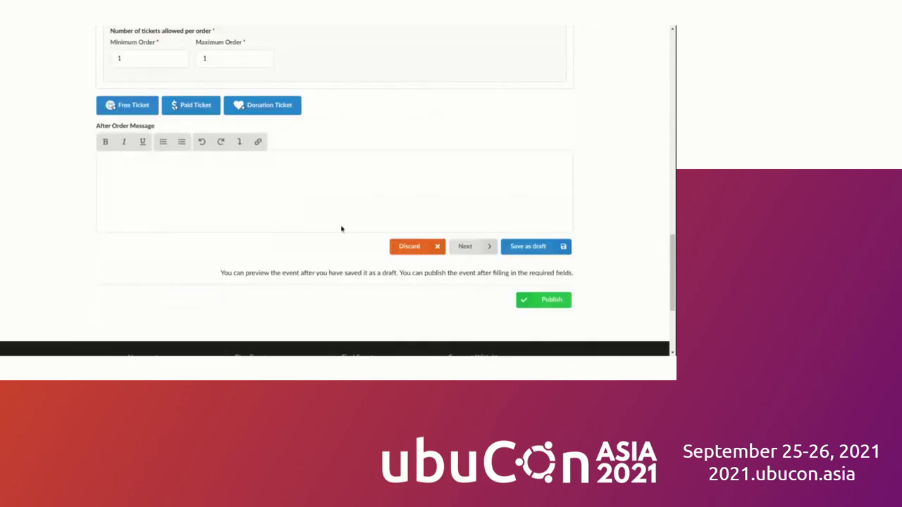
click(140, 163)
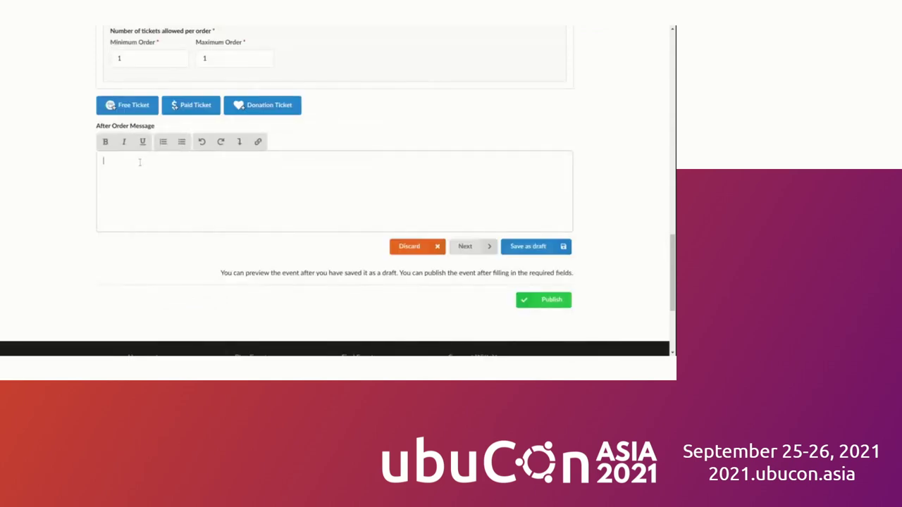
text(This is the message that atten)
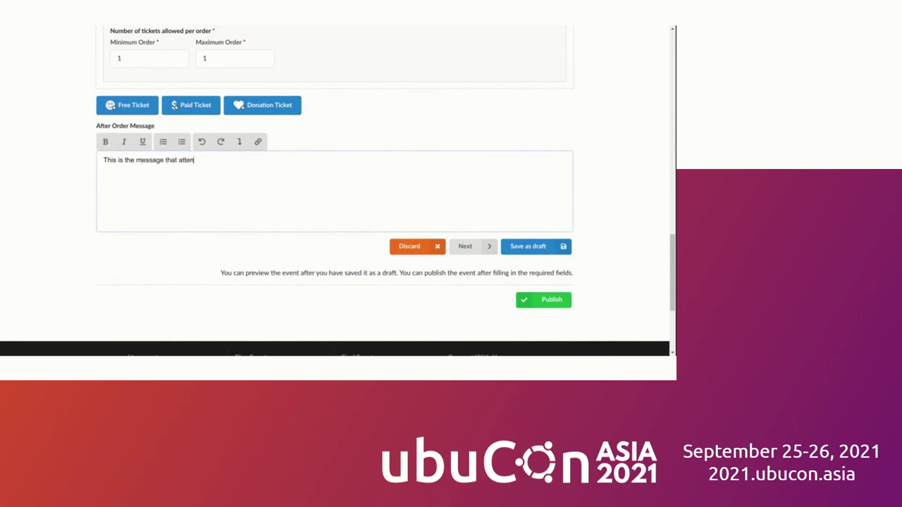
text(dees get in their ticket email.)
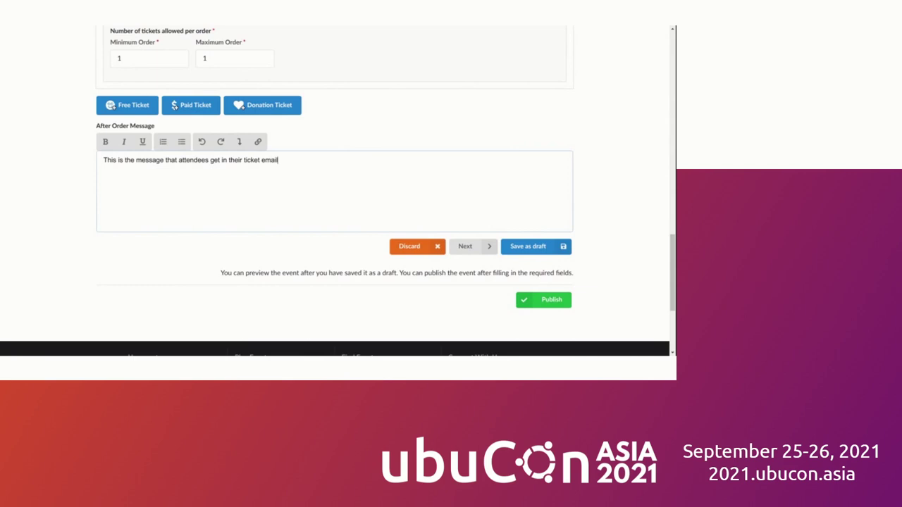
- Save the event as a draft and turn on its video feature
click(521, 246)
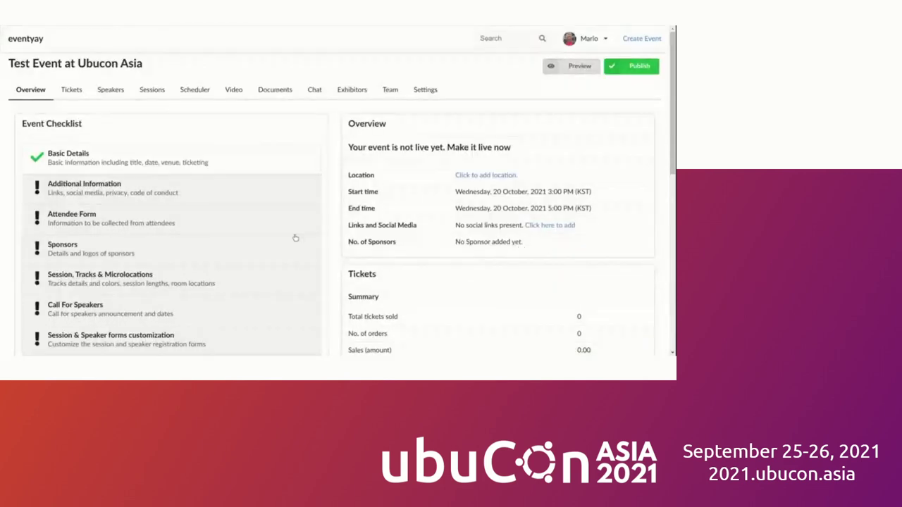
click(234, 92)
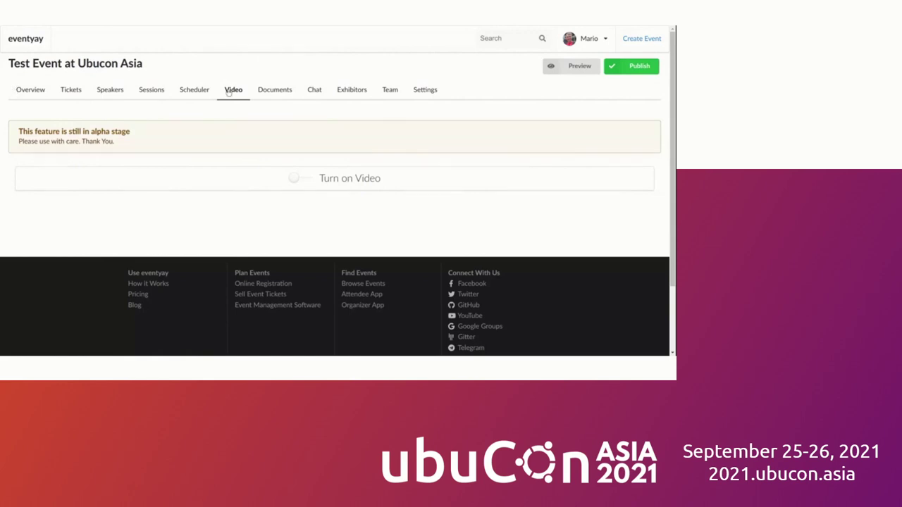
click(302, 179)
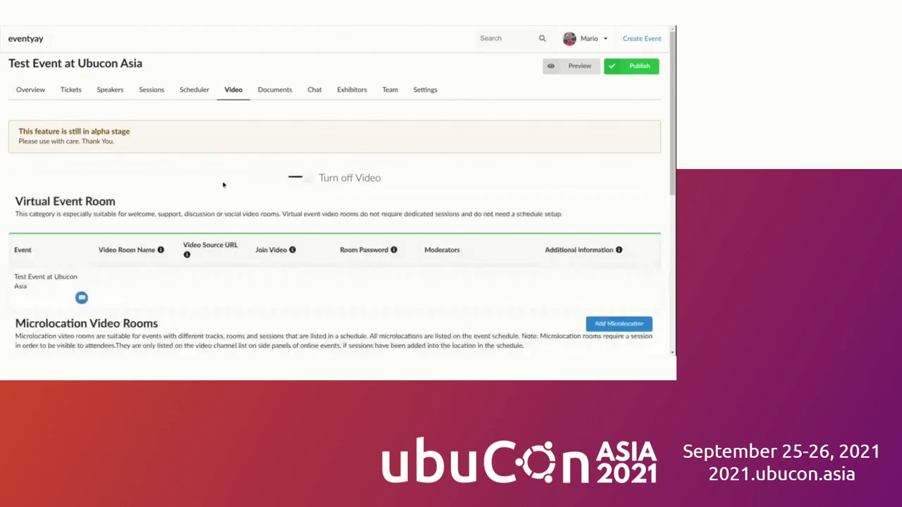
- Add a Big Blue Button video channel to the virtual event room of Test Event at Ubucon Asia
scroll(223, 184, down, 2)
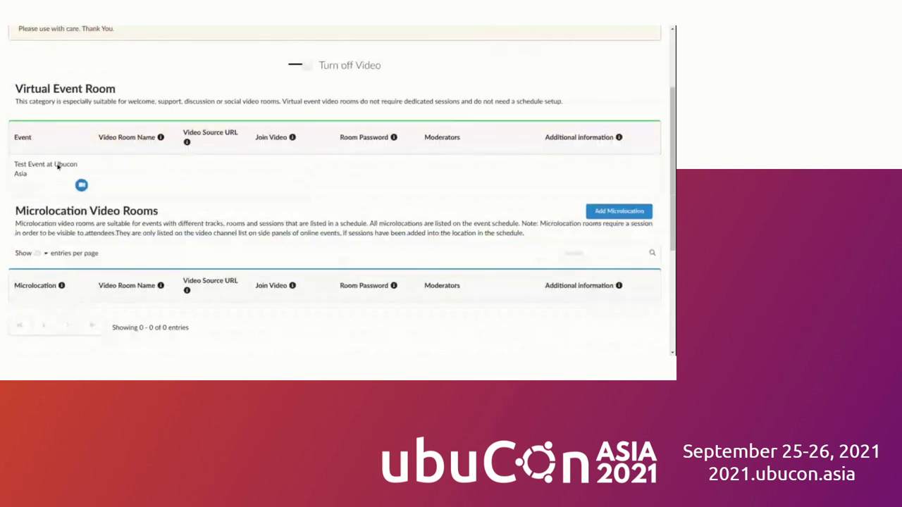
drag(15, 88, 125, 97)
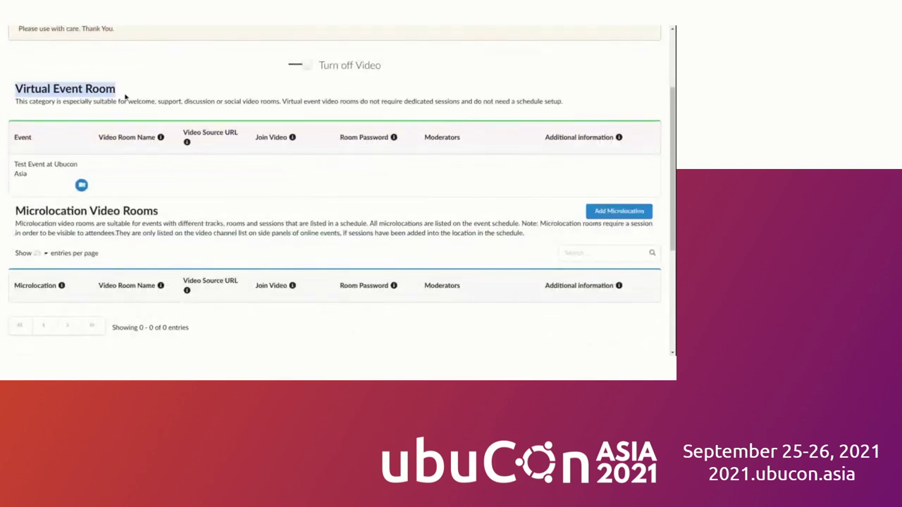
click(125, 97)
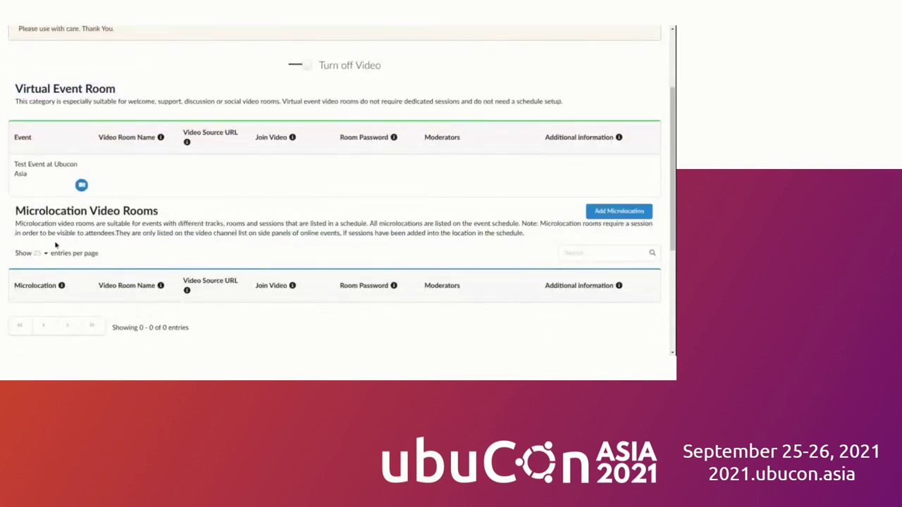
drag(14, 206, 177, 210)
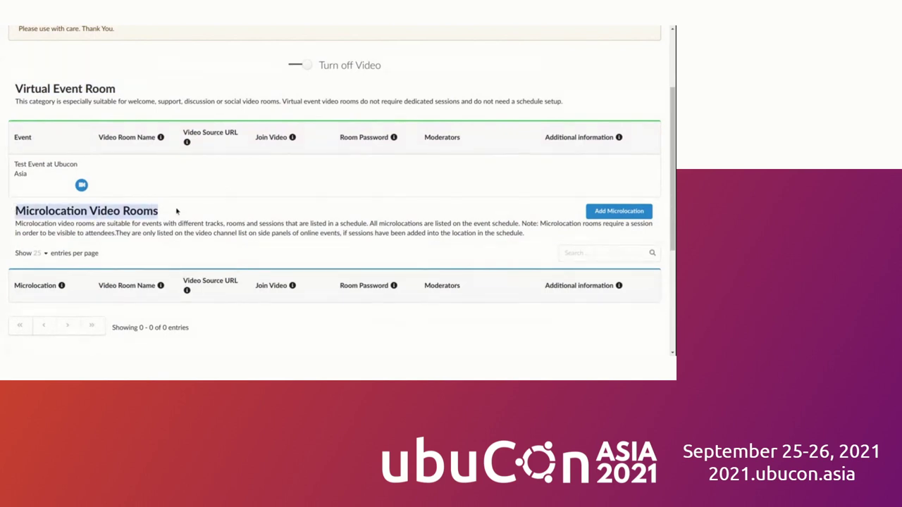
click(176, 210)
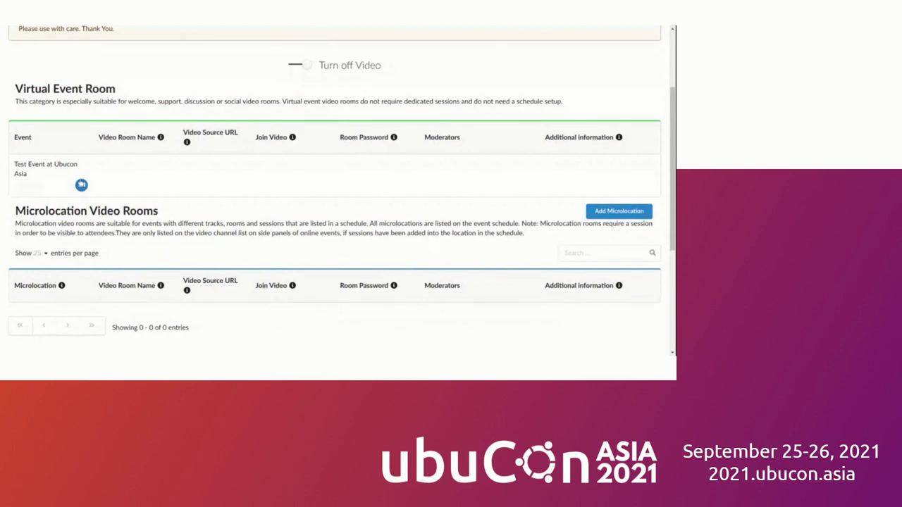
click(81, 185)
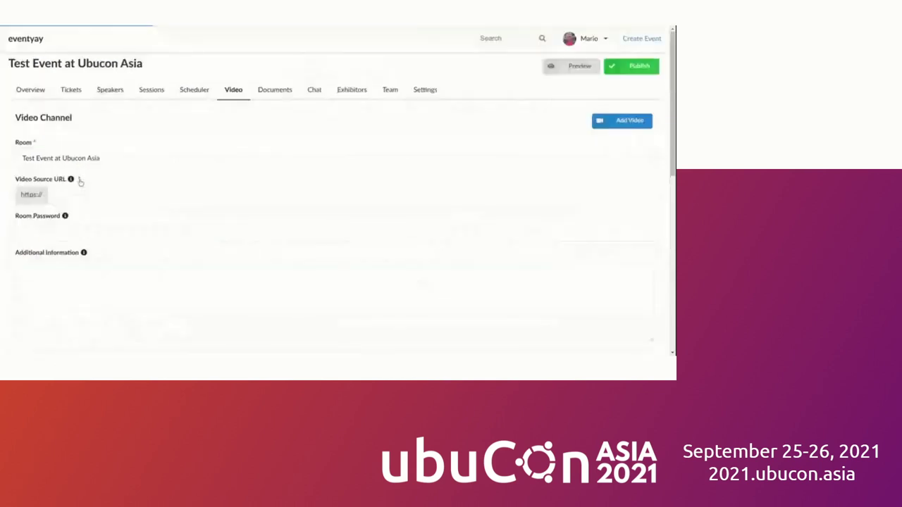
click(624, 121)
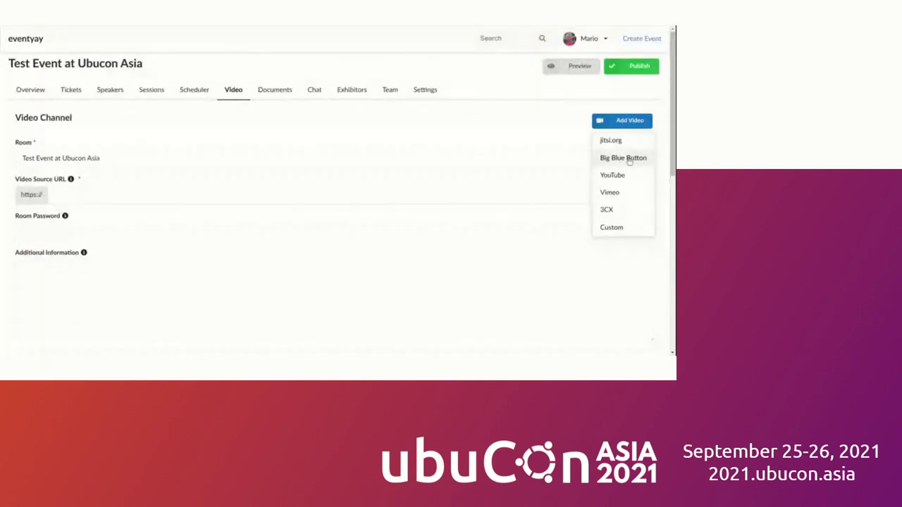
click(623, 158)
- Enable recording for the Big Blue Button room and save the video channel
scroll(377, 130, down, 3)
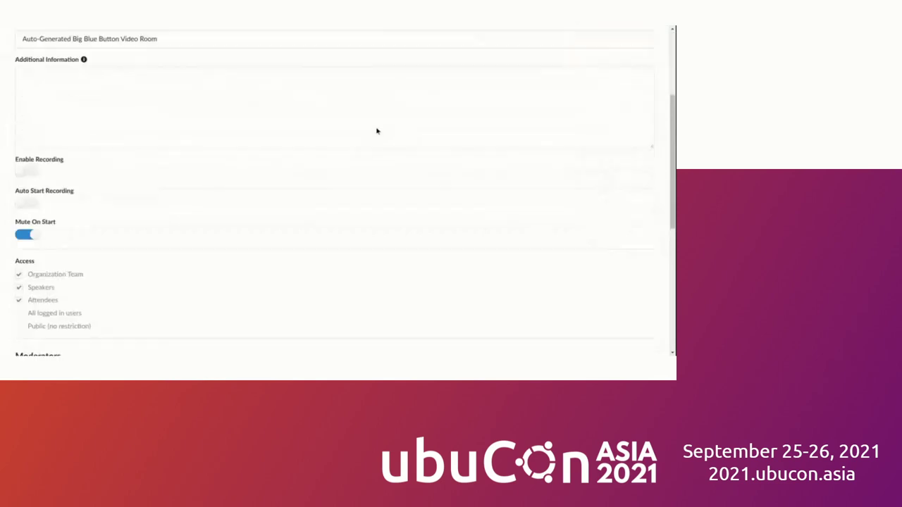
scroll(377, 130, up, 2)
drag(21, 100, 154, 100)
click(134, 178)
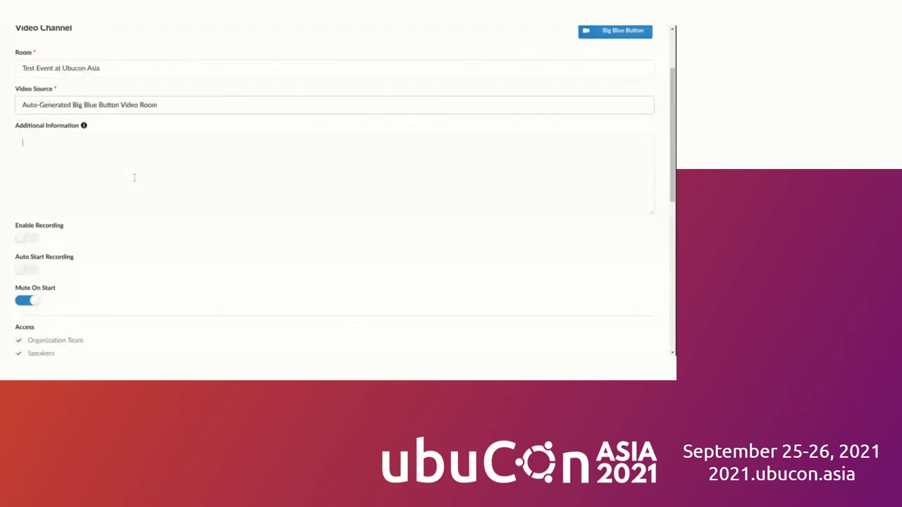
click(32, 238)
scroll(155, 237, down, 1)
scroll(158, 238, down, 3)
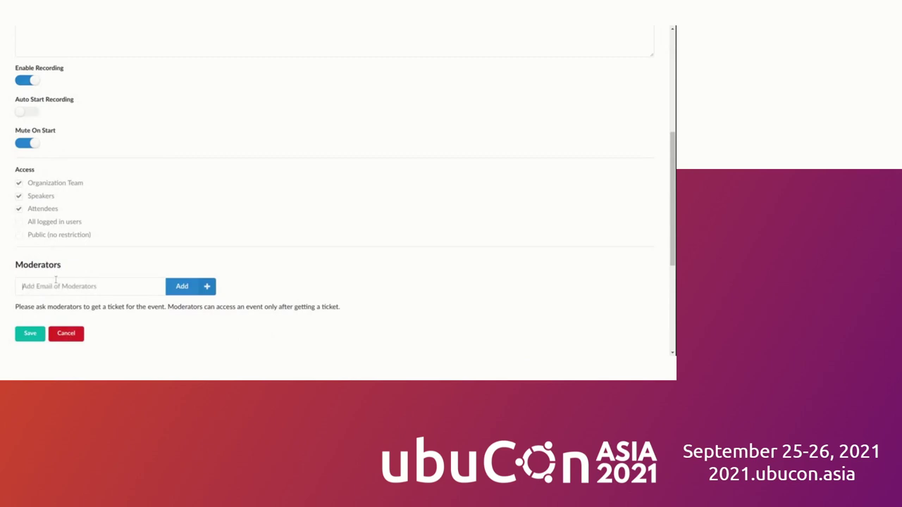
click(56, 280)
click(272, 218)
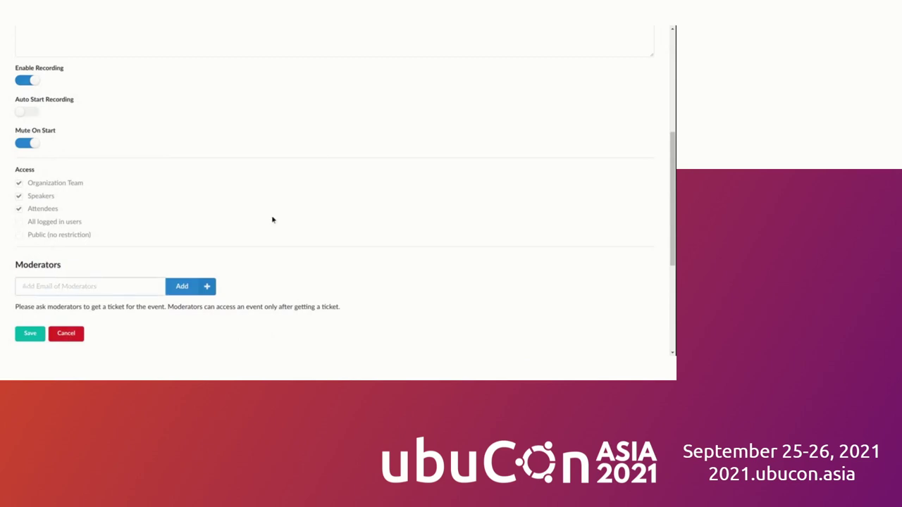
click(31, 333)
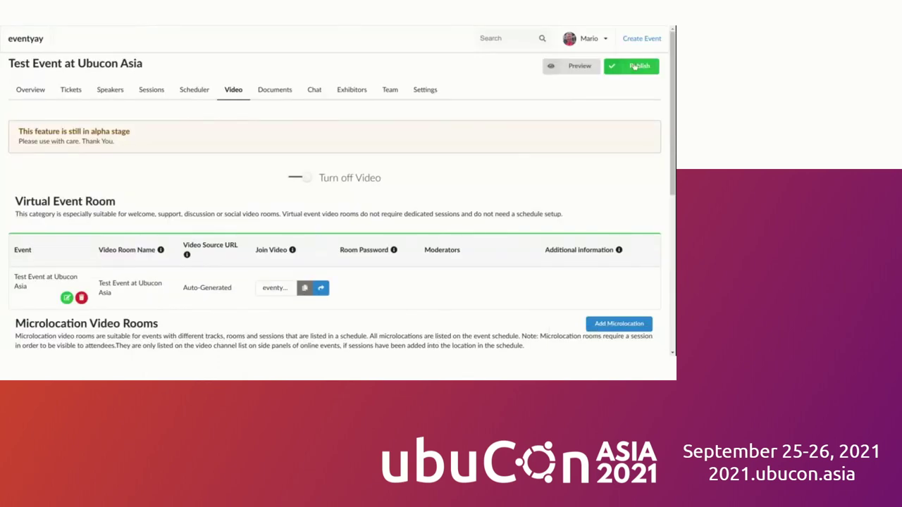
- Publish Test Event at Ubucon Asia so that it is visible on the Internet
click(637, 67)
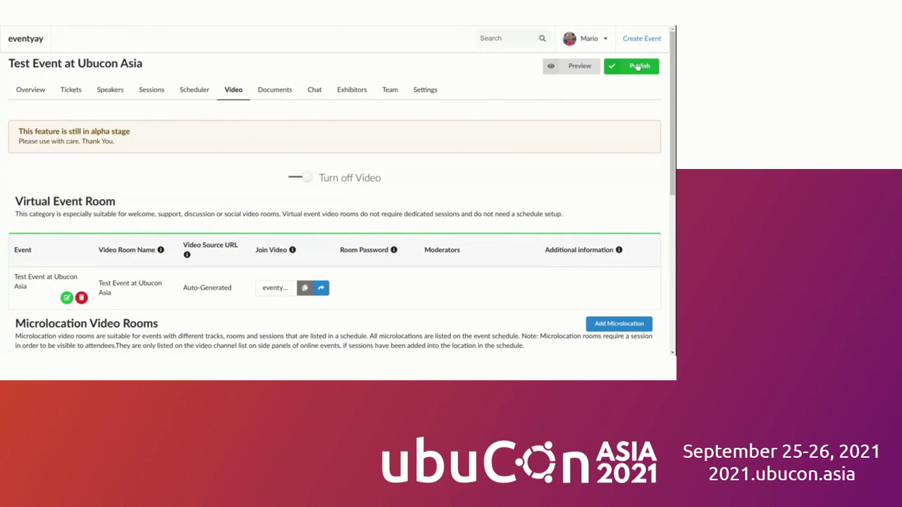
click(638, 66)
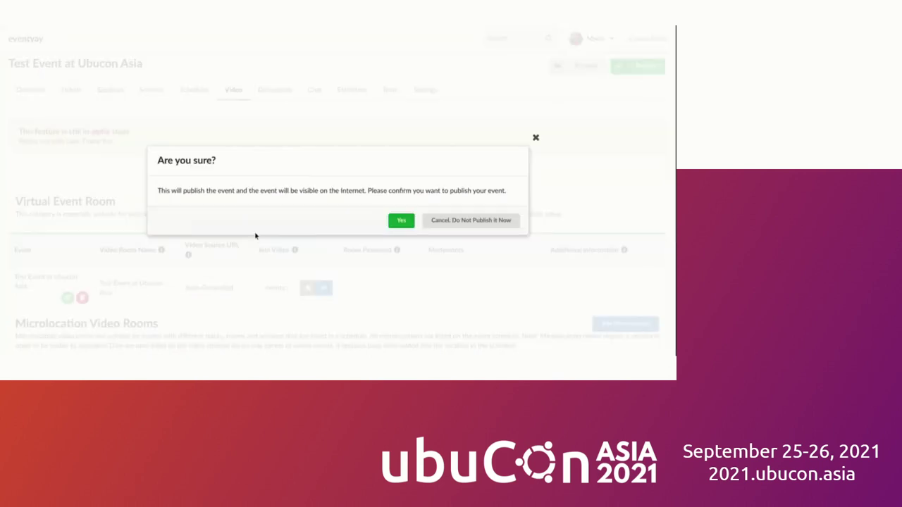
click(401, 221)
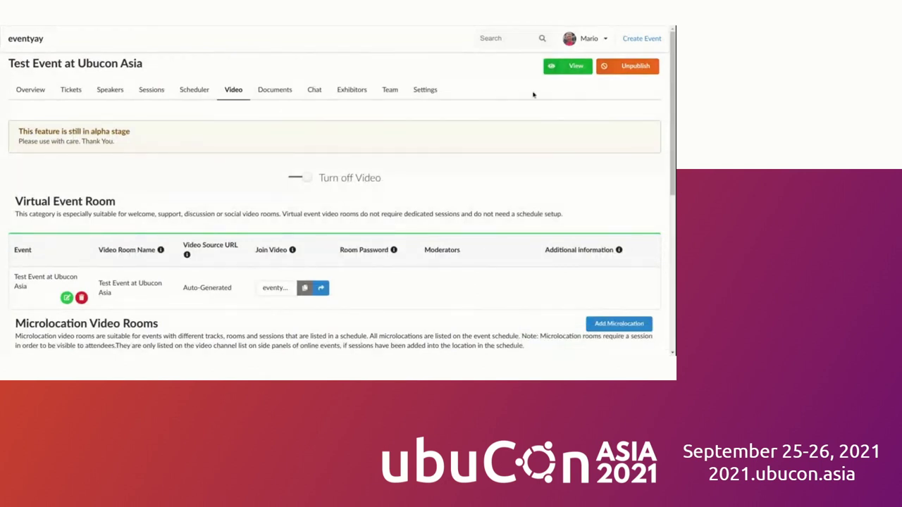
- View the published event's public page and check its header, description, ticket and live event access
click(564, 66)
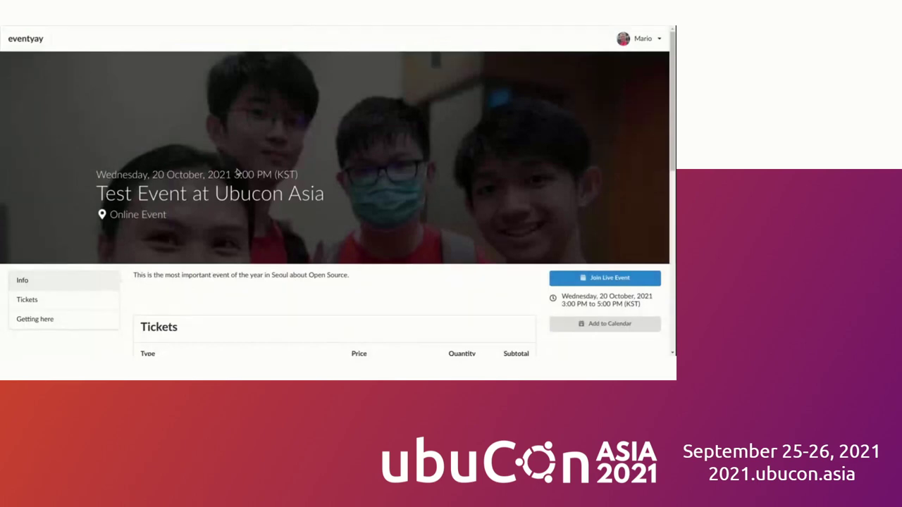
scroll(348, 225, down, 1)
scroll(347, 222, down, 3)
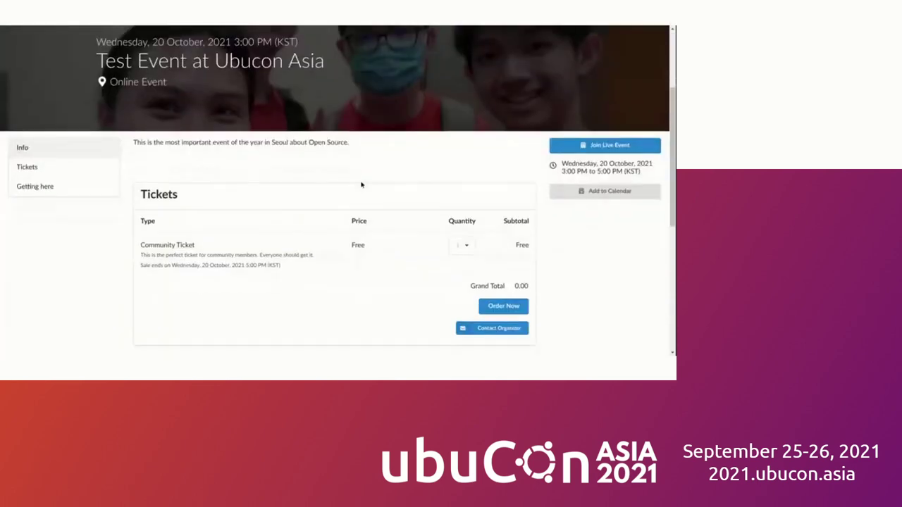
scroll(636, 165, up, 2)
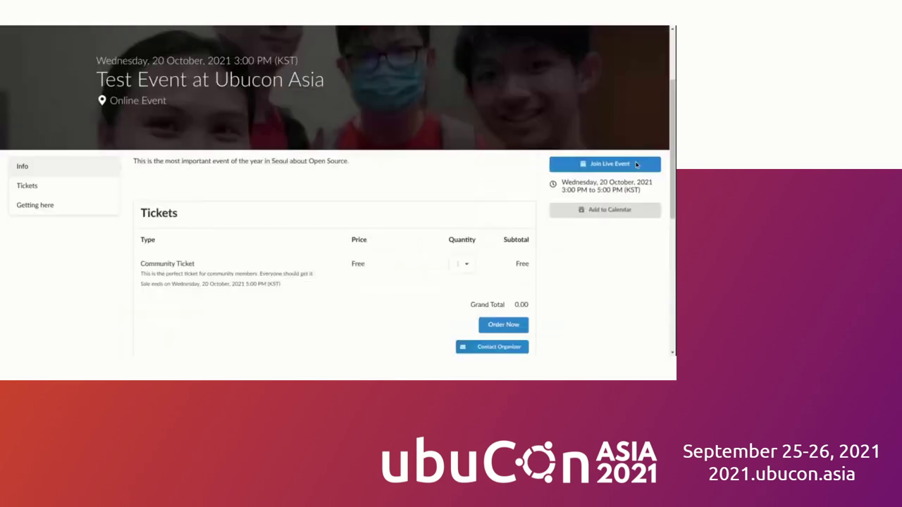
scroll(636, 164, up, 1)
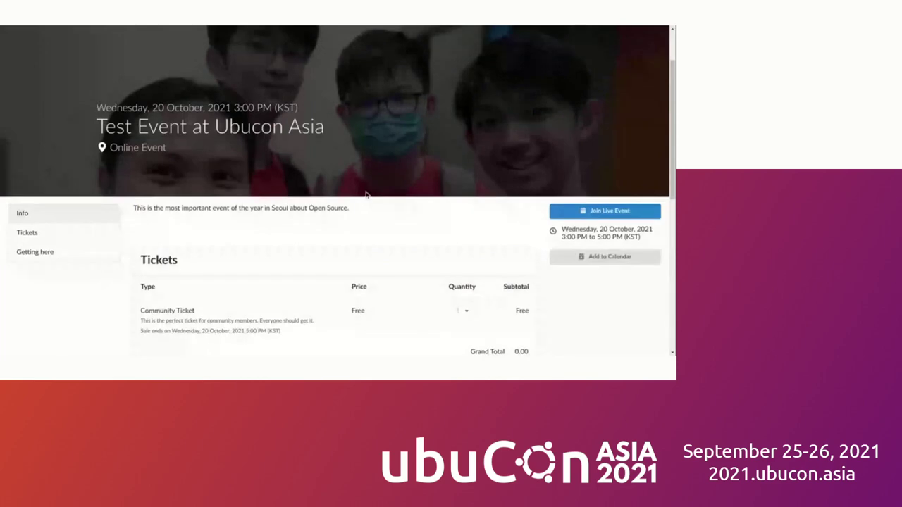
scroll(431, 178, up, 1)
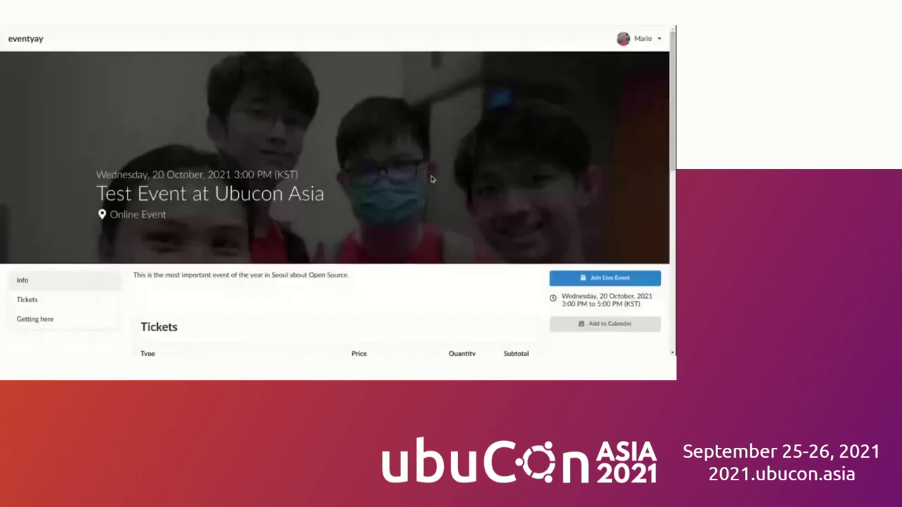
- Look through the account's own groups and view the public page of the FOSSASIA group
click(650, 44)
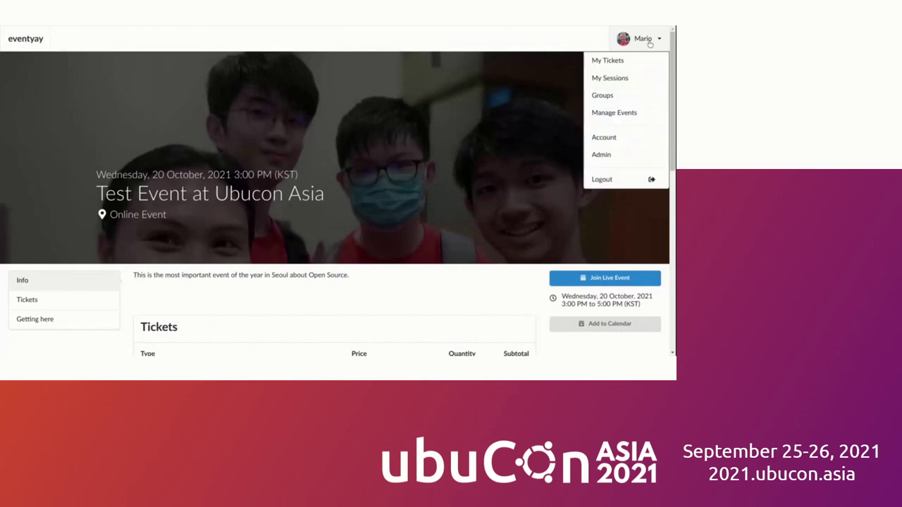
click(619, 96)
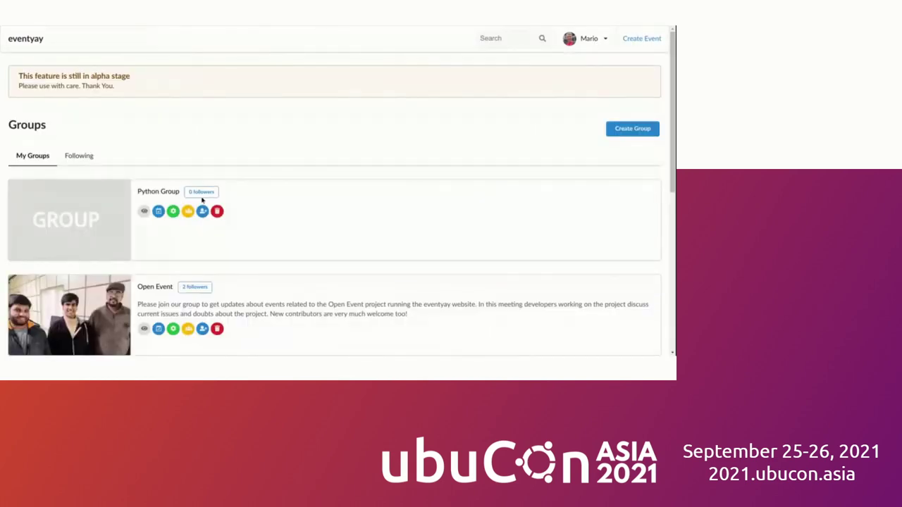
scroll(333, 157, down, 2)
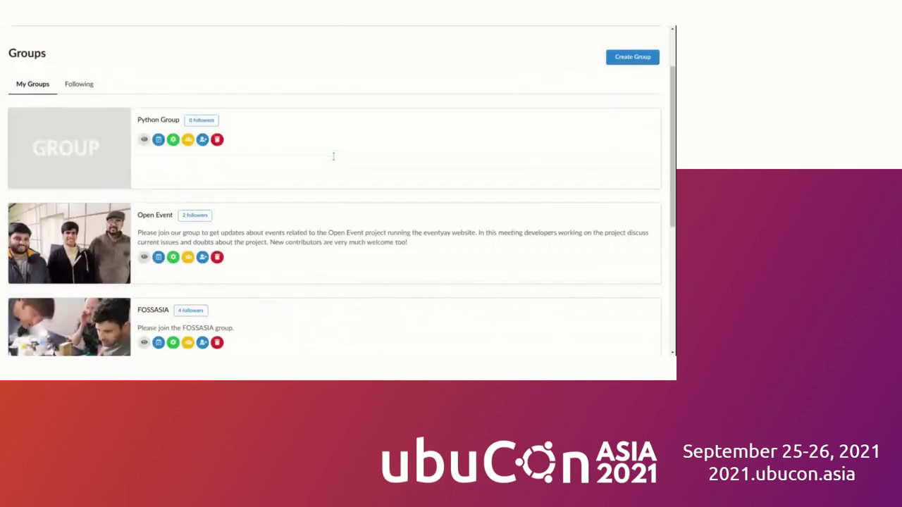
scroll(333, 157, down, 2)
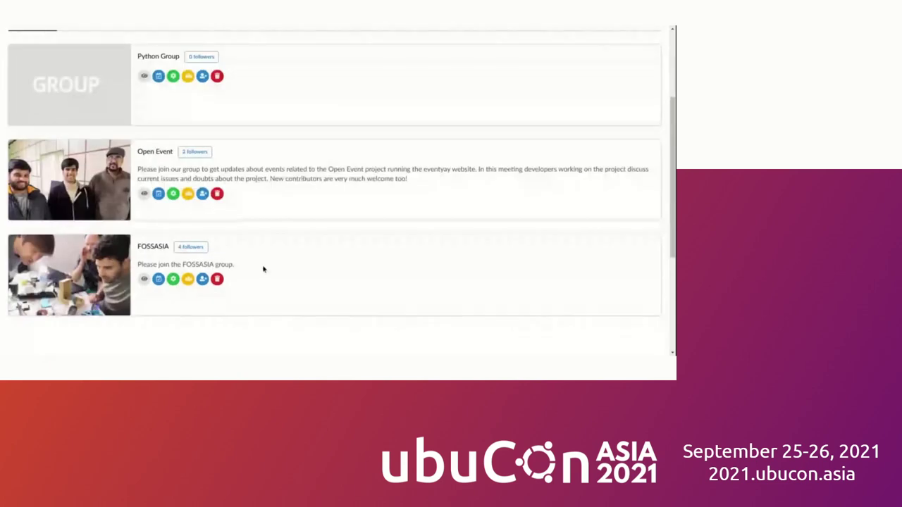
click(53, 263)
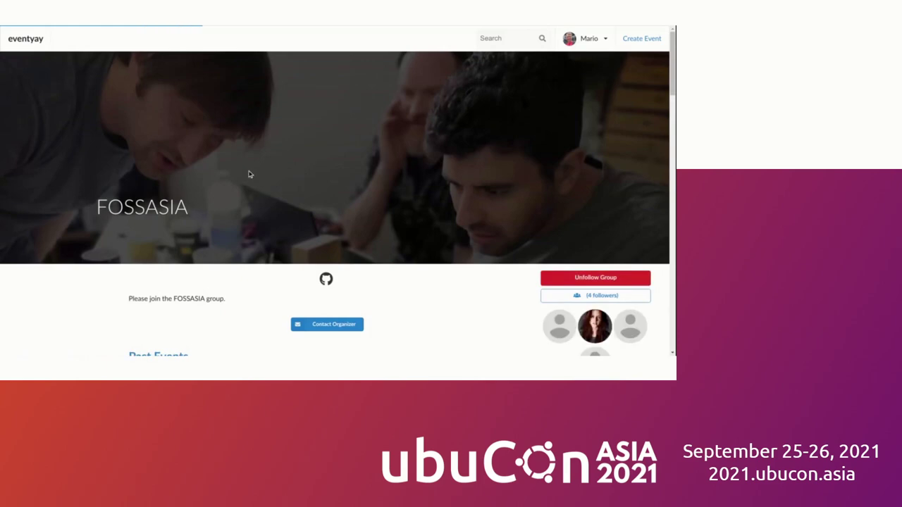
key(alt+Left)
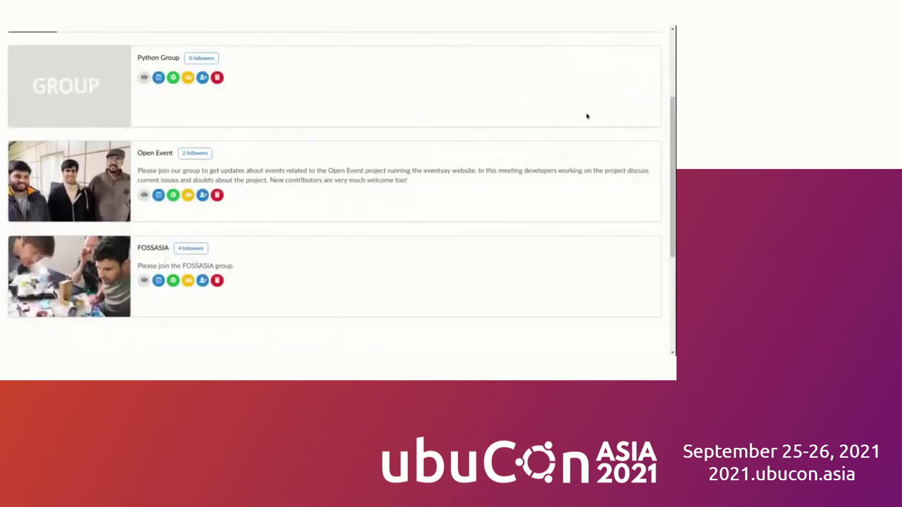
- Open the FOSSASIA group's event management and examine its group events and the past events available to add
scroll(587, 117, up, 3)
click(598, 40)
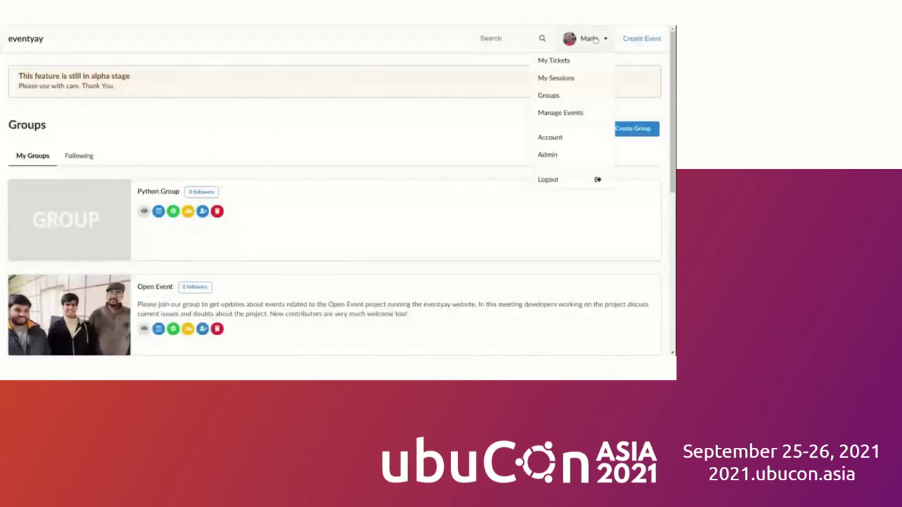
click(581, 99)
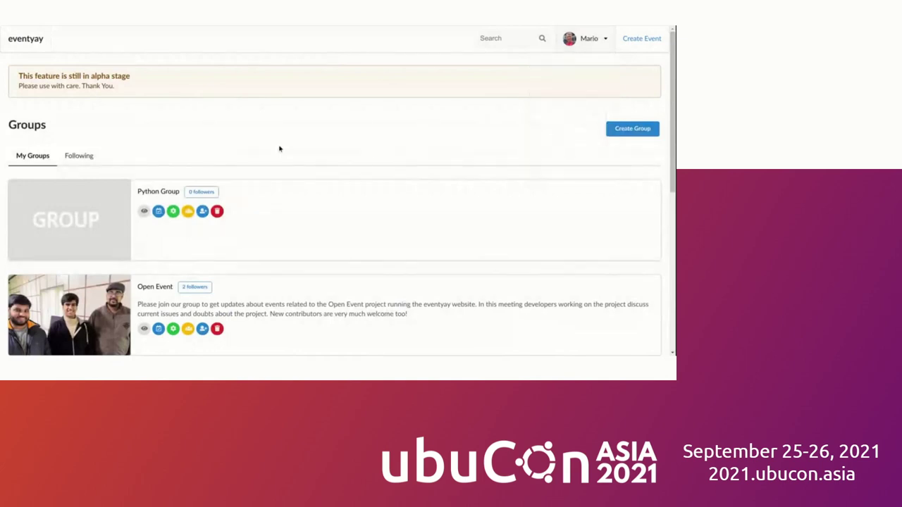
scroll(364, 135, down, 3)
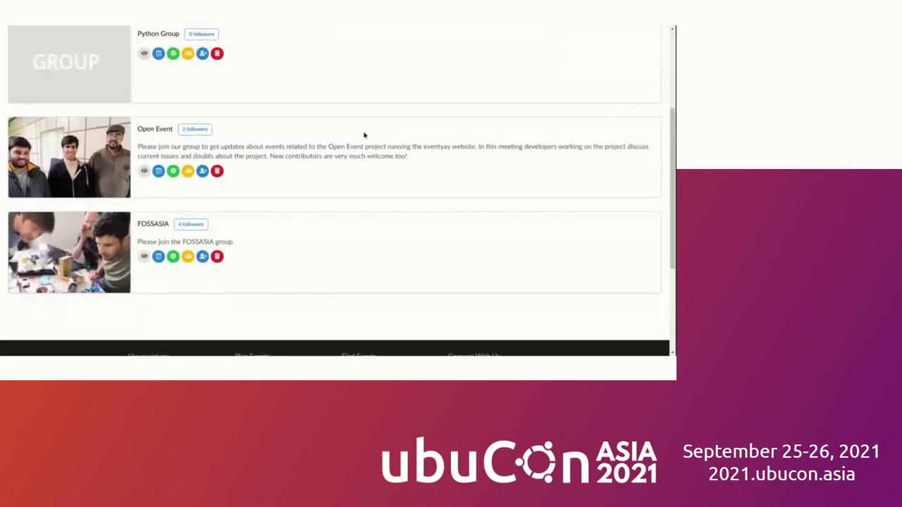
click(157, 257)
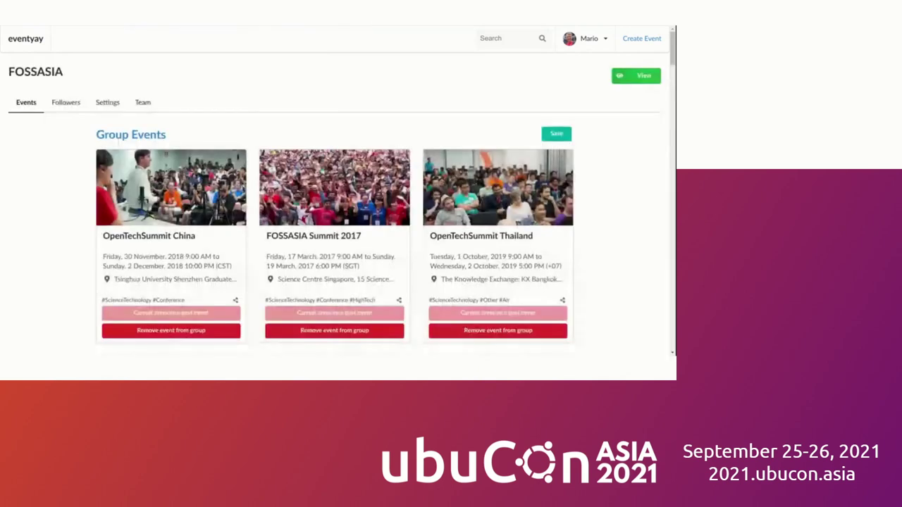
scroll(29, 148, down, 1)
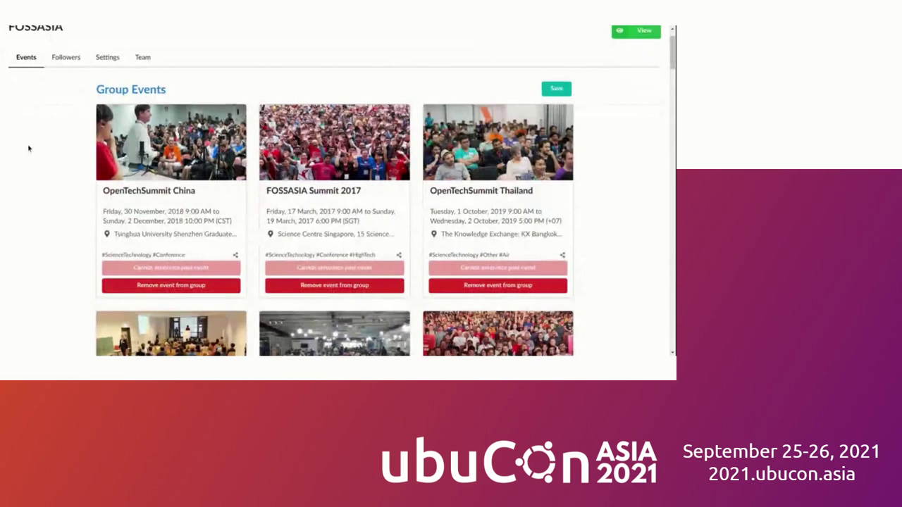
scroll(29, 148, down, 1)
scroll(29, 148, down, 6)
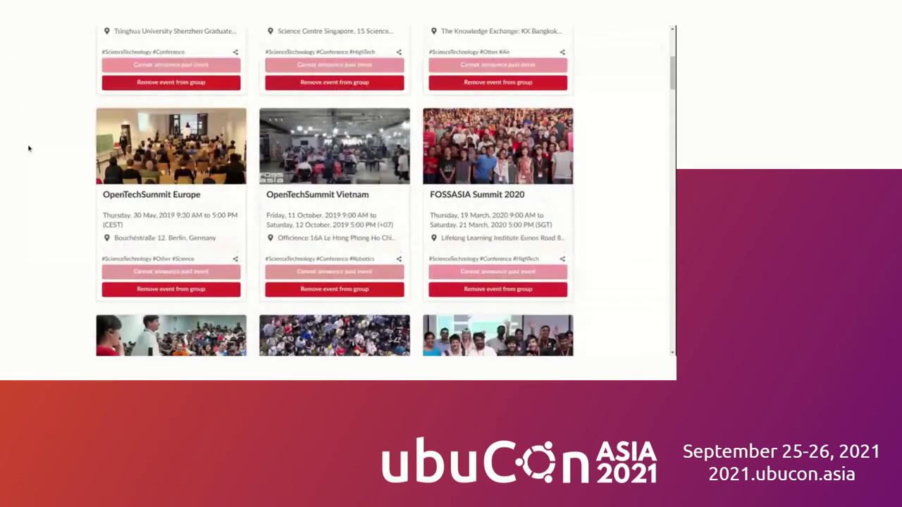
scroll(29, 148, down, 8)
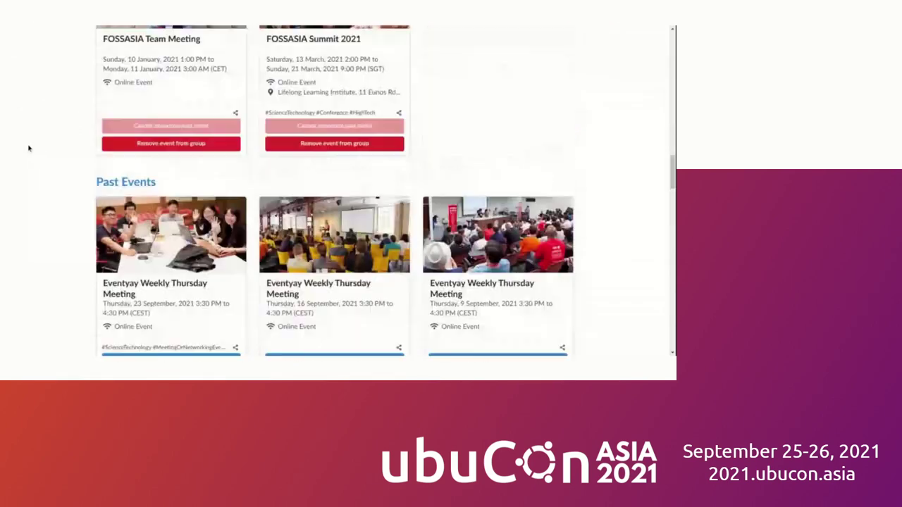
scroll(29, 148, down, 4)
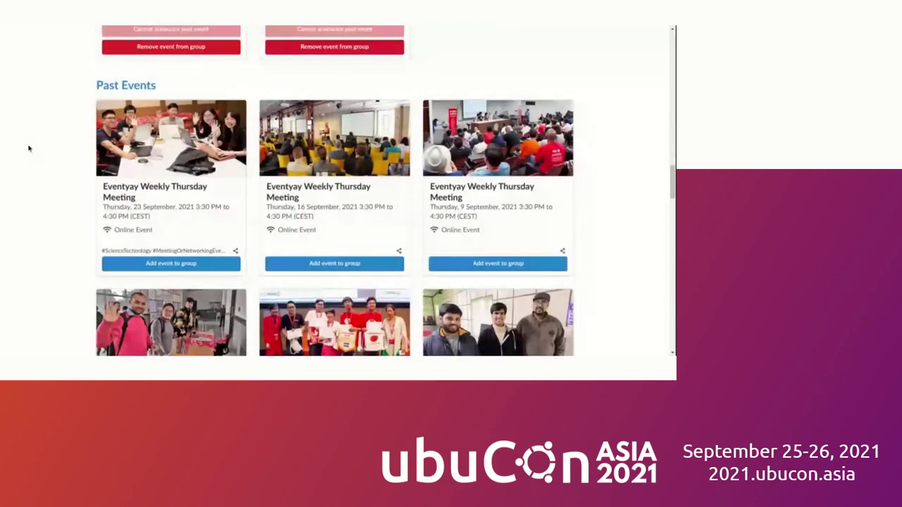
scroll(29, 148, down, 5)
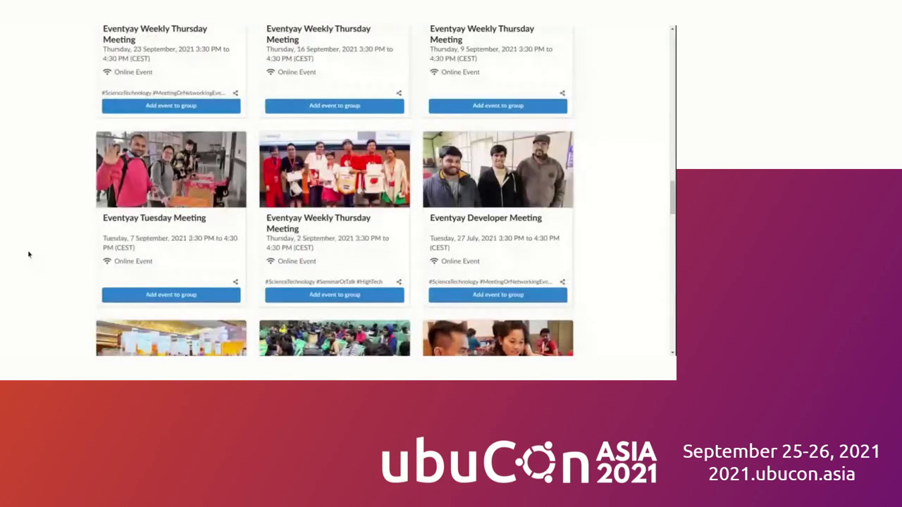
scroll(29, 254, down, 4)
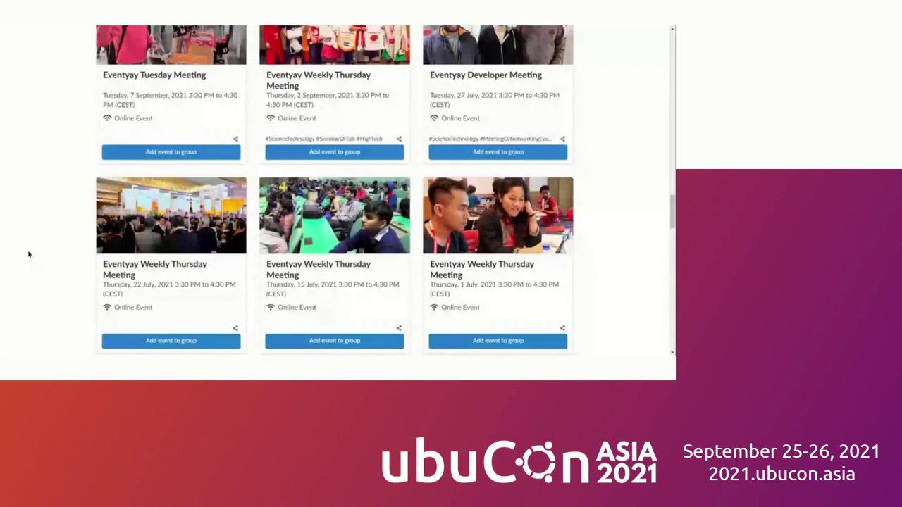
scroll(29, 255, up, 5)
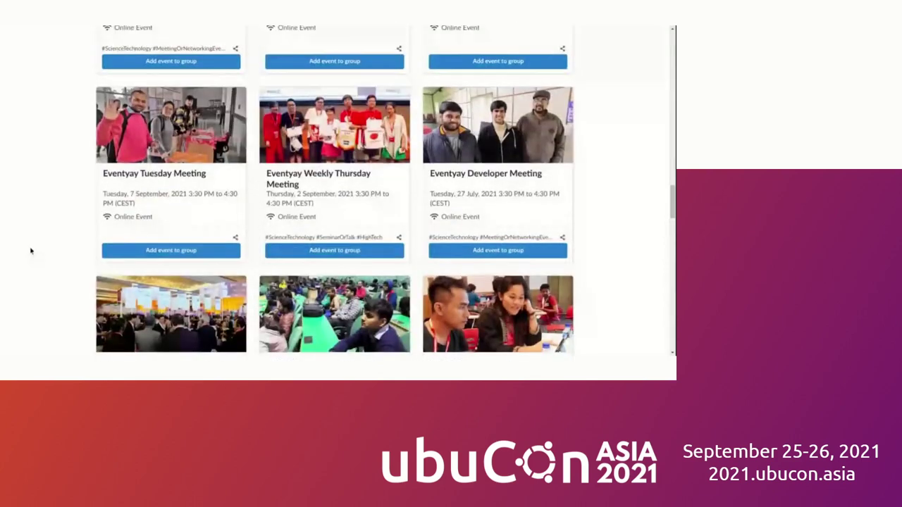